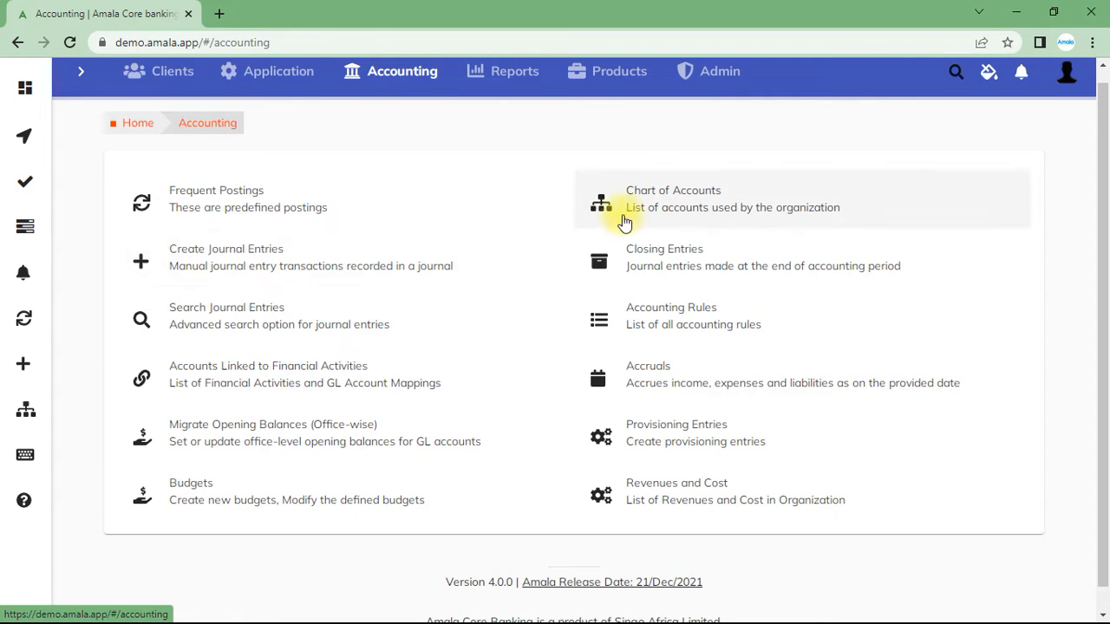
Open the chart of accounts, show it as a tree and expand the ASSET branch.
{"action": "left_click", "coordinate": [676, 204]}
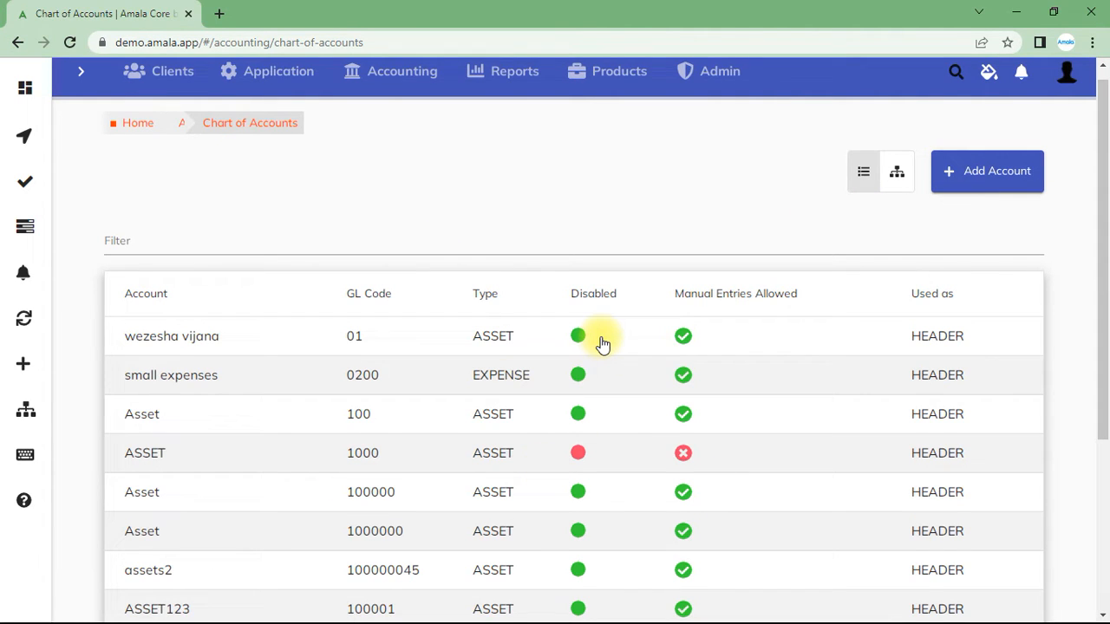
{"action": "left_click", "coordinate": [897, 173]}
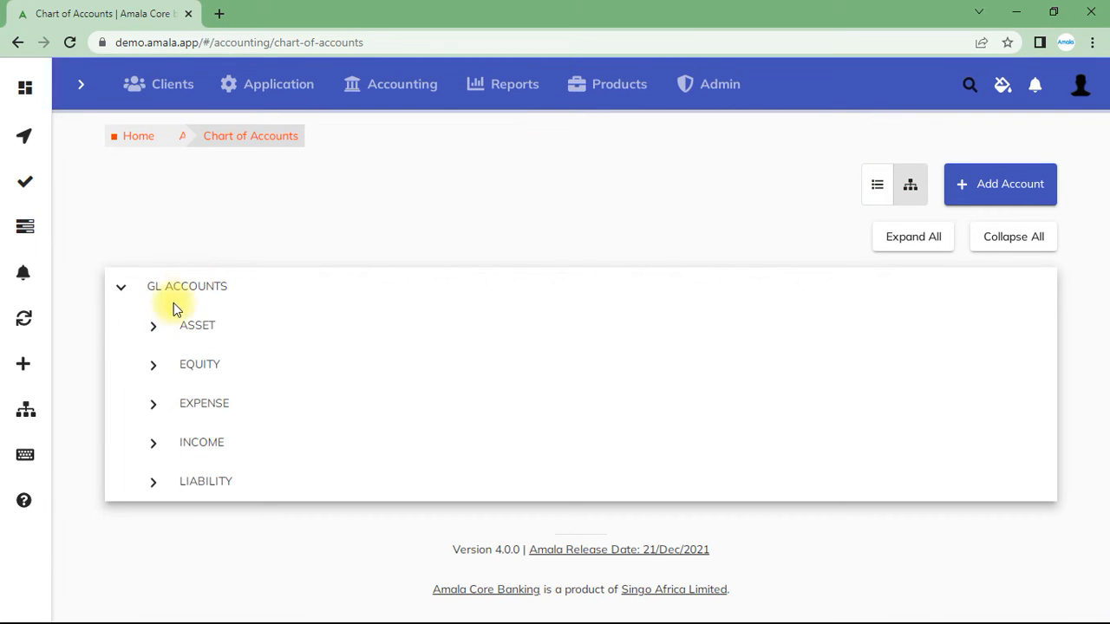
{"action": "left_click", "coordinate": [166, 329]}
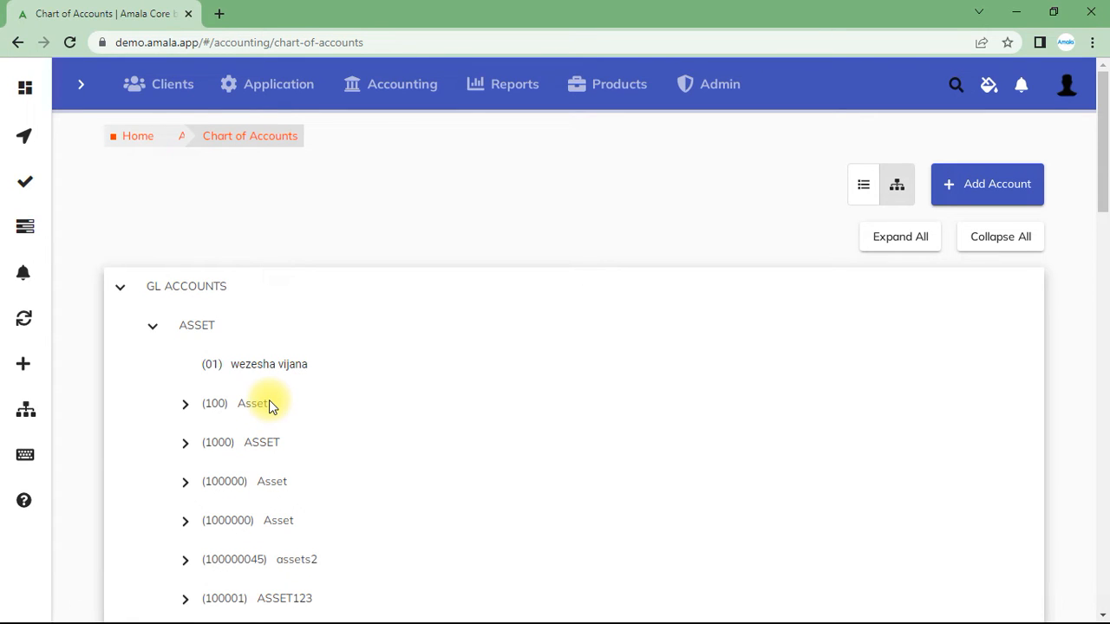
{"action": "left_click", "coordinate": [154, 327]}
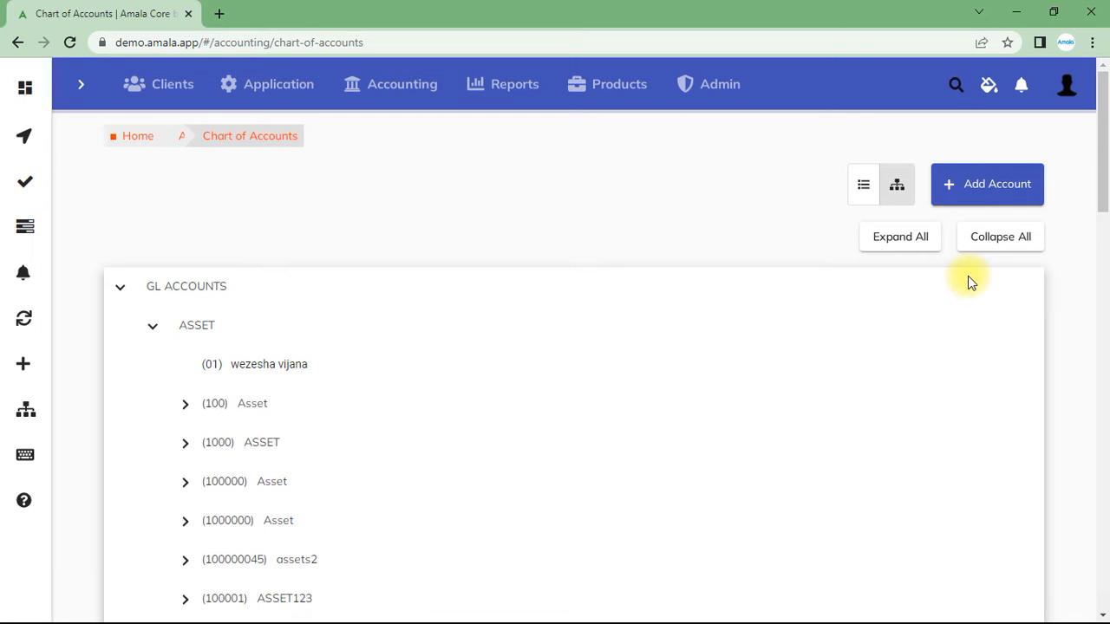
Start creating a new GL account and show the available account types.
{"action": "left_click", "coordinate": [1002, 196]}
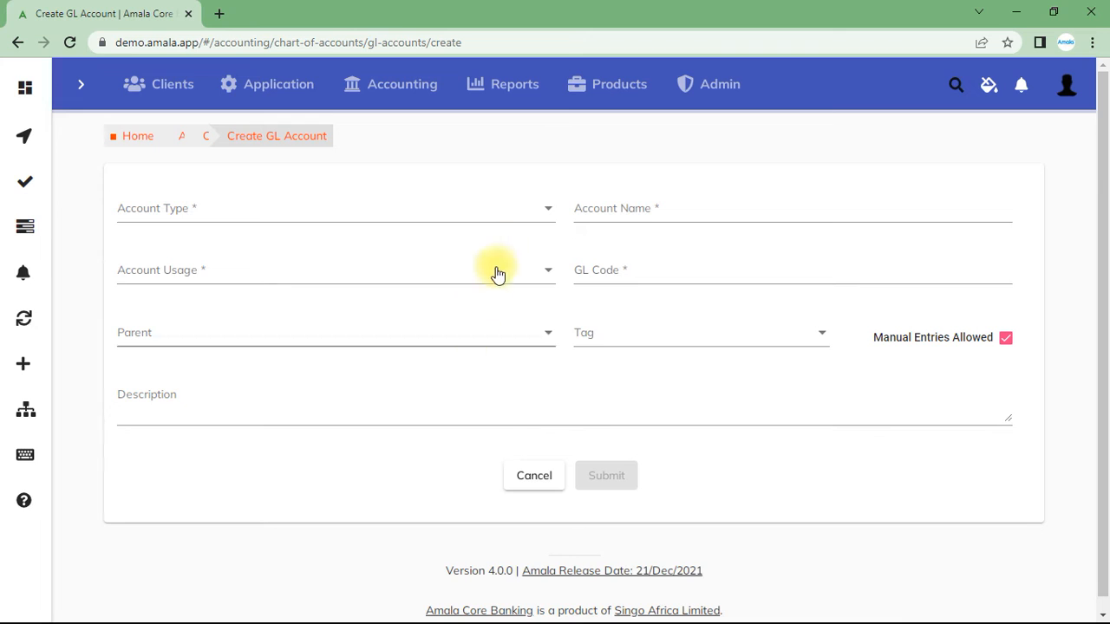
{"action": "left_click", "coordinate": [545, 210]}
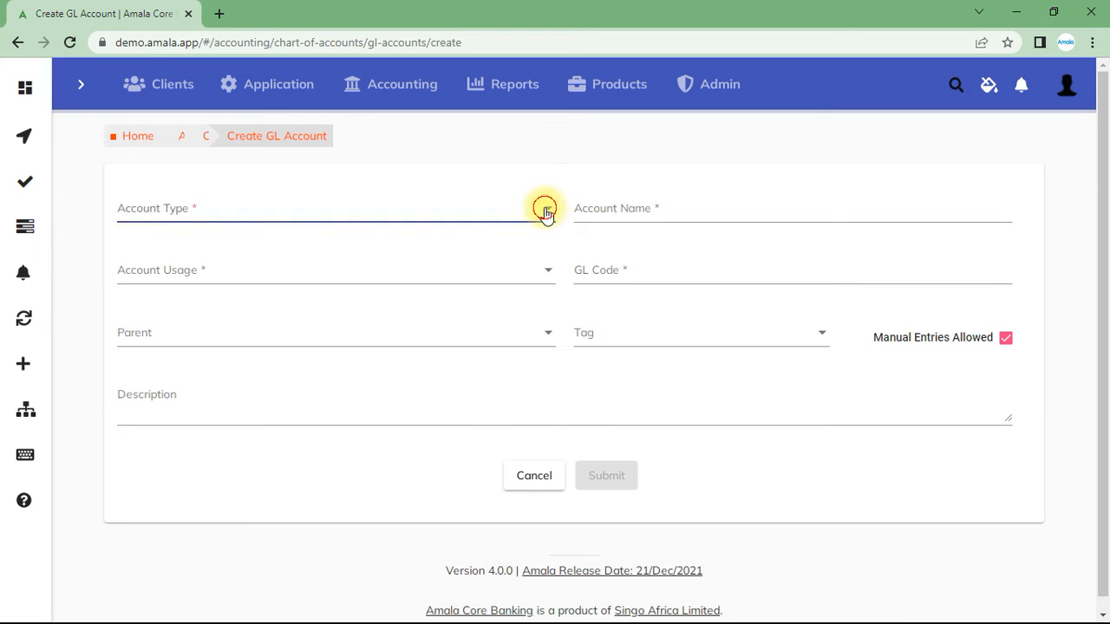
{"action": "left_click", "coordinate": [544, 211]}
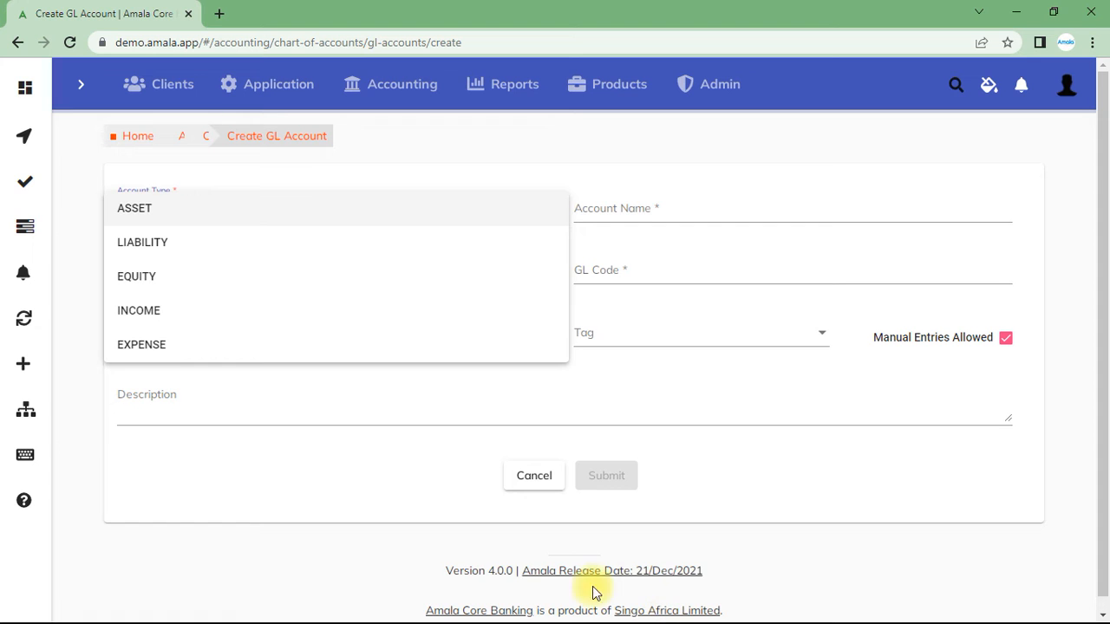
Switch to Photos to review the double-entry examples in accounts.PNG, and return to the GL account form in the browser.
{"action": "left_click", "coordinate": [1054, 14]}
{"action": "mouse_move", "coordinate": [763, 617]}
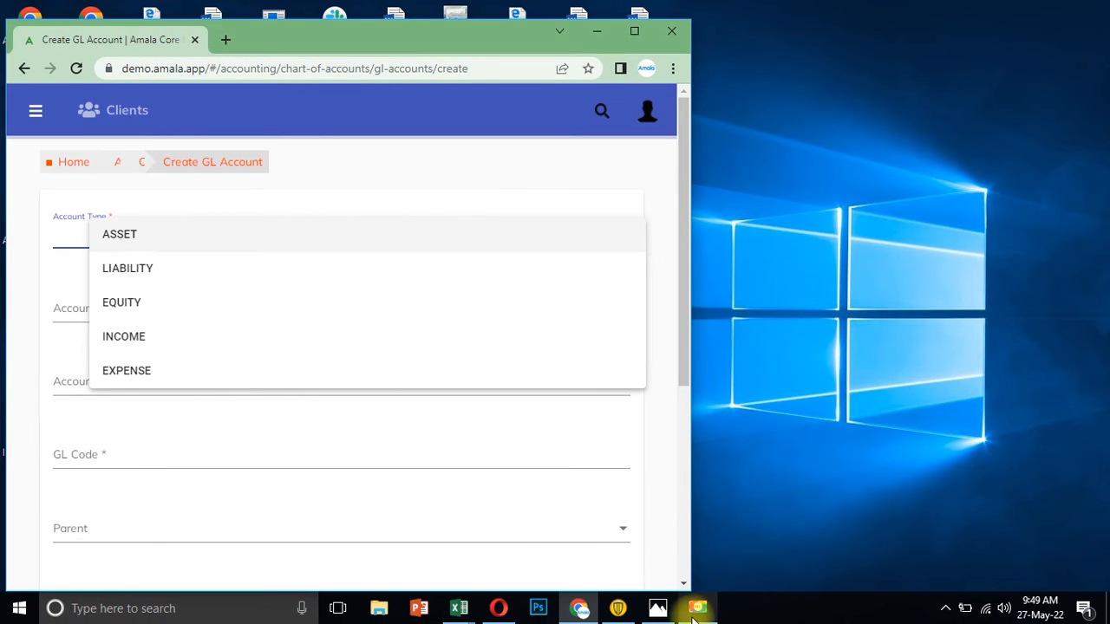
{"action": "left_click", "coordinate": [659, 612]}
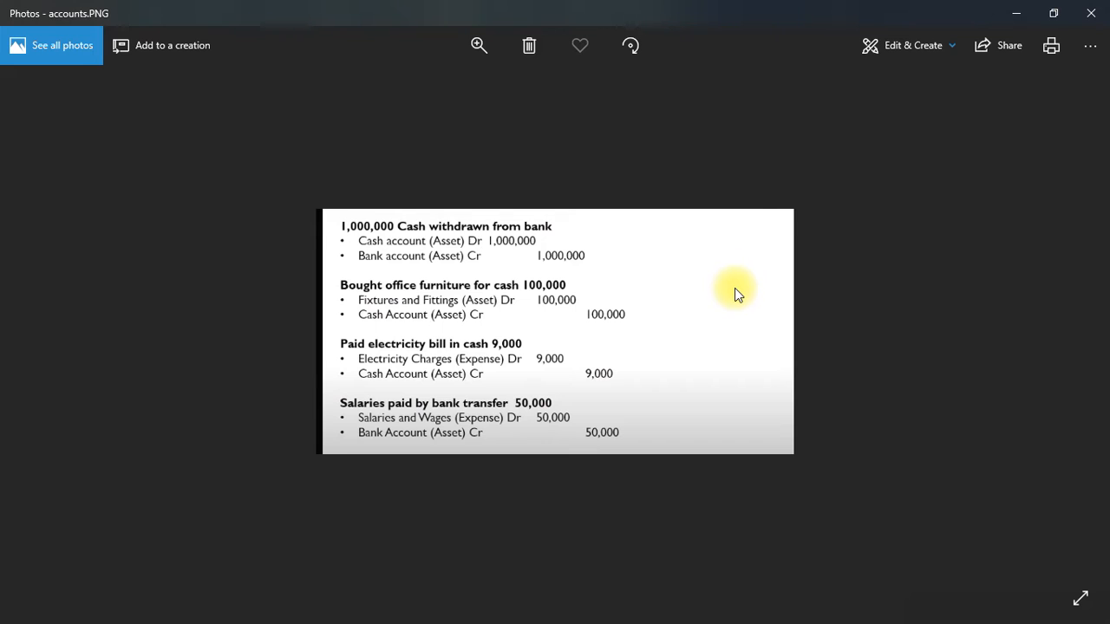
{"action": "left_click", "coordinate": [1015, 13]}
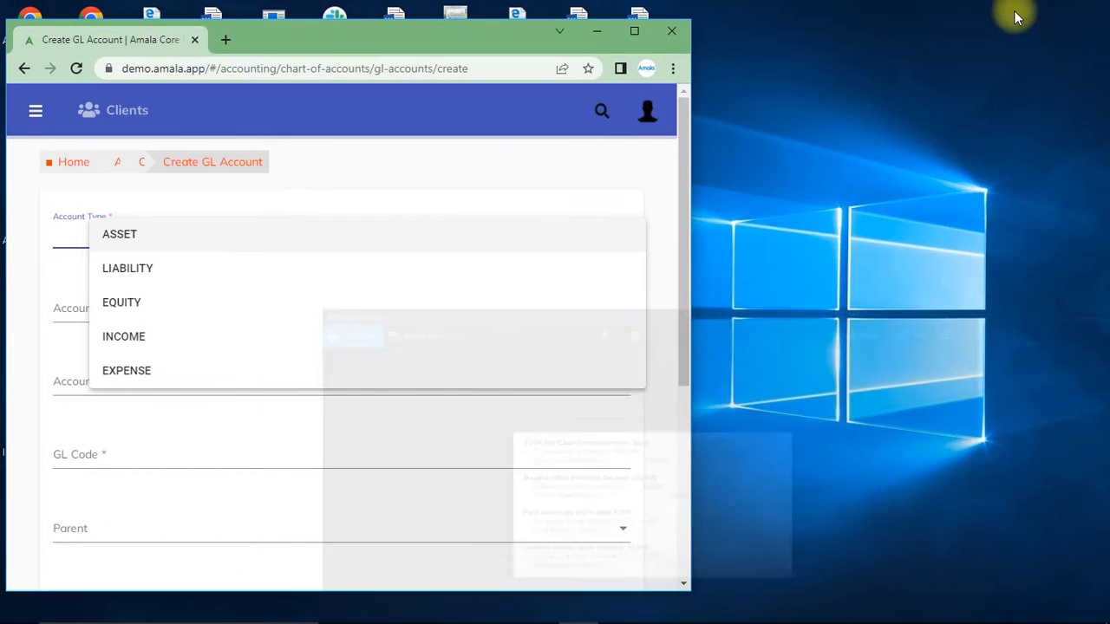
{"action": "double_click", "coordinate": [619, 29]}
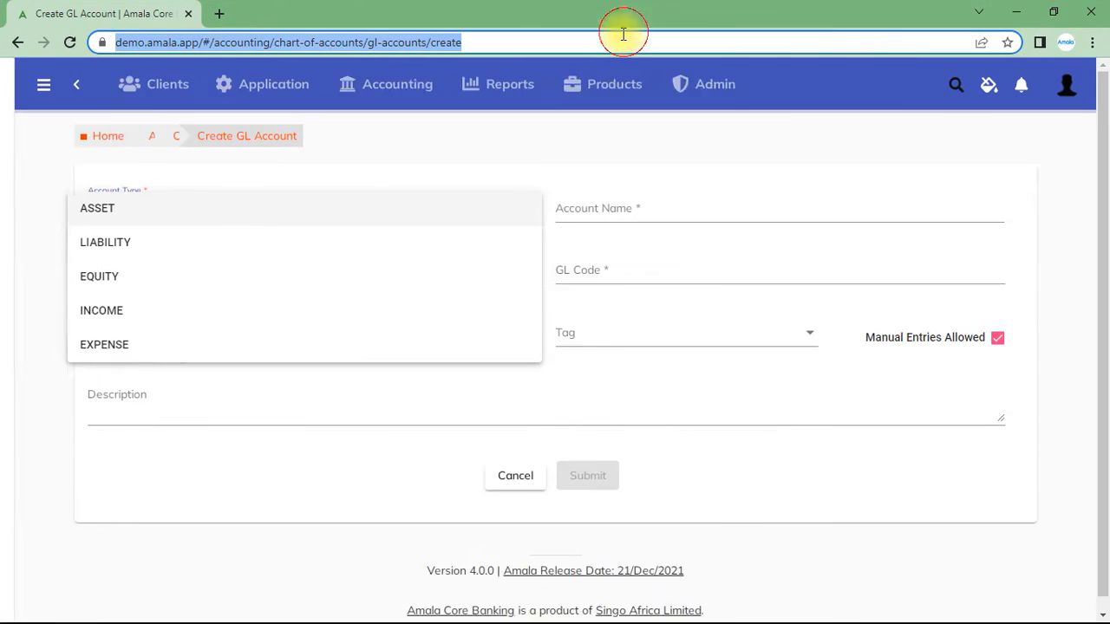
Set the new GL account's type to ASSET and its name to "Current asset ac".
{"action": "left_click", "coordinate": [94, 209]}
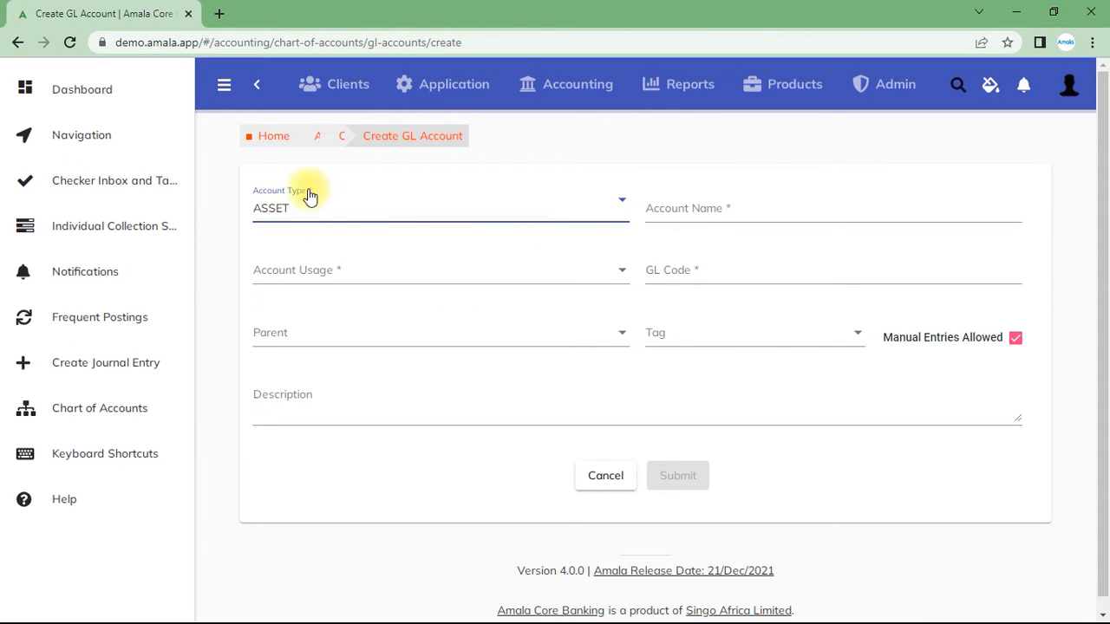
{"action": "left_click", "coordinate": [624, 200]}
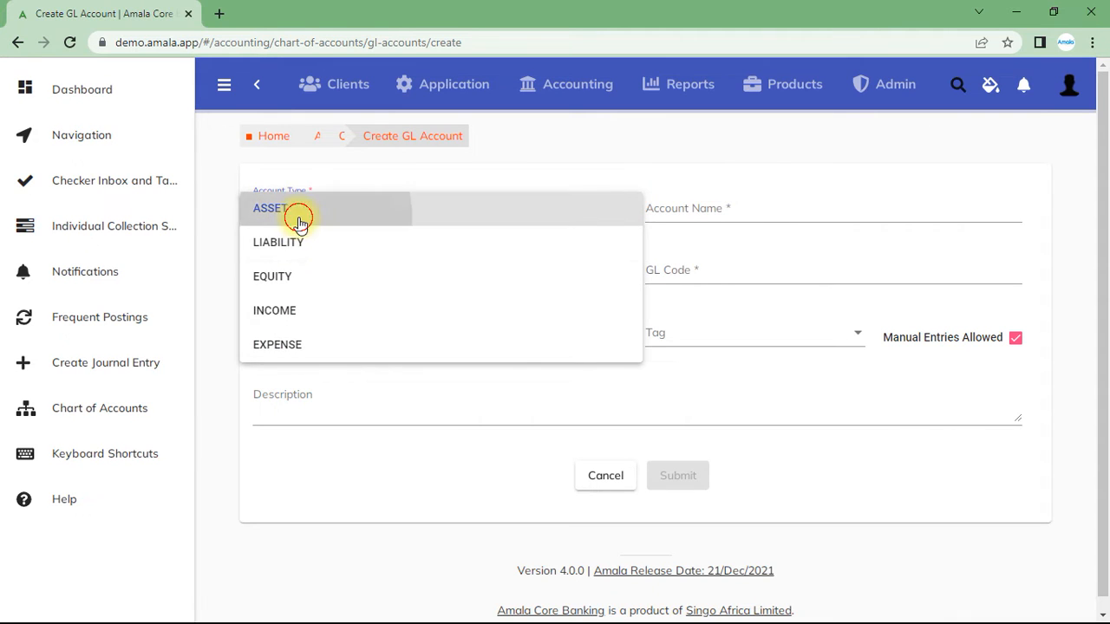
{"action": "left_click", "coordinate": [299, 216]}
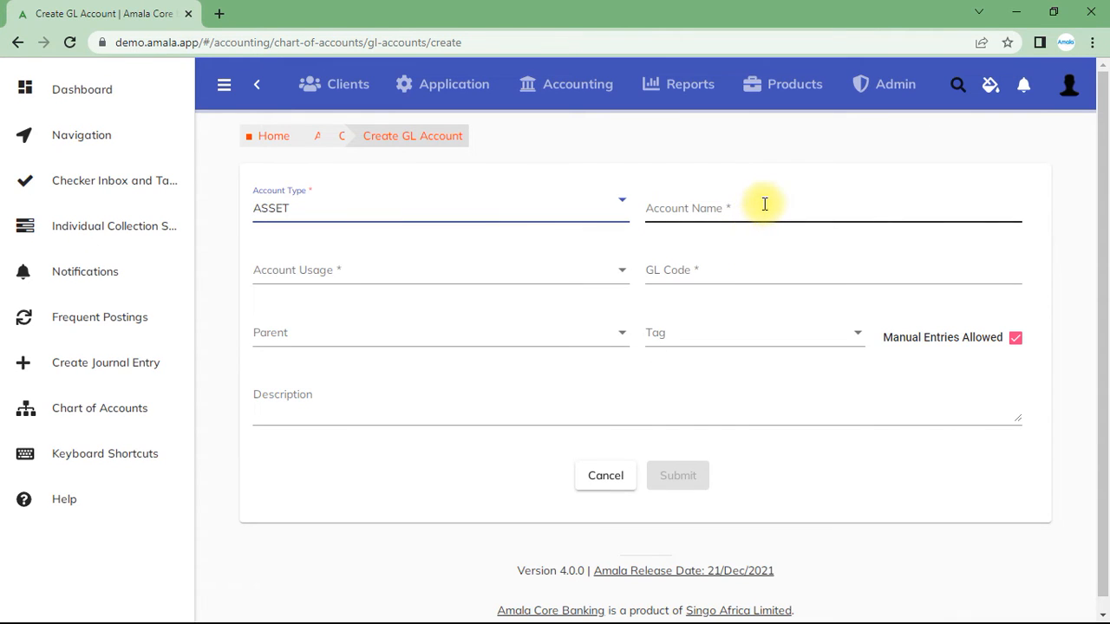
{"action": "left_click", "coordinate": [753, 206]}
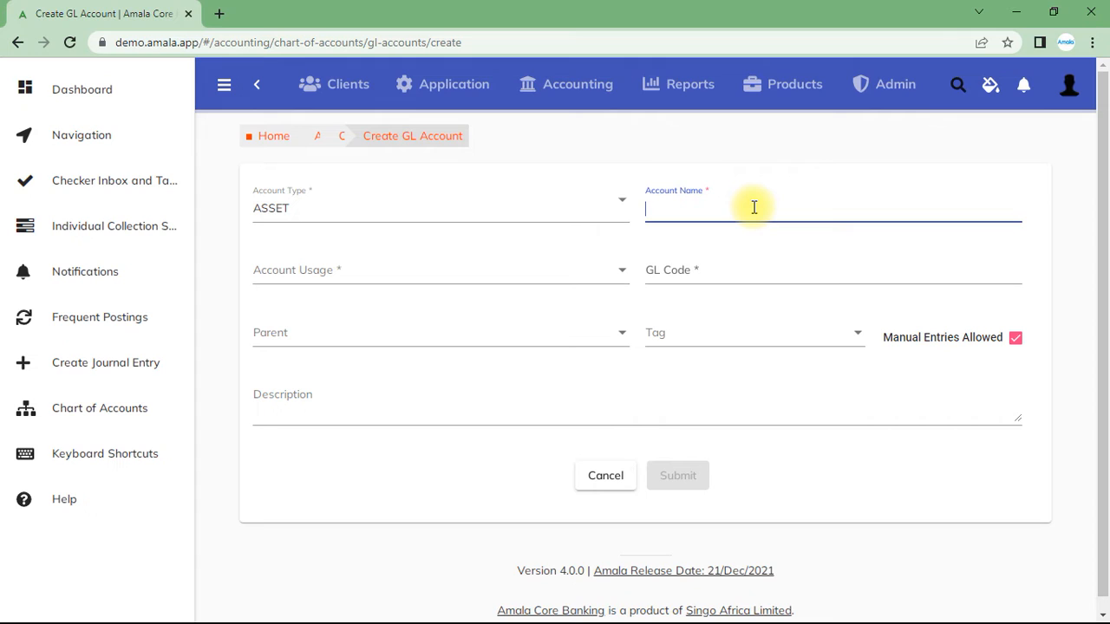
{"action": "type", "text": "Current asset ac"}
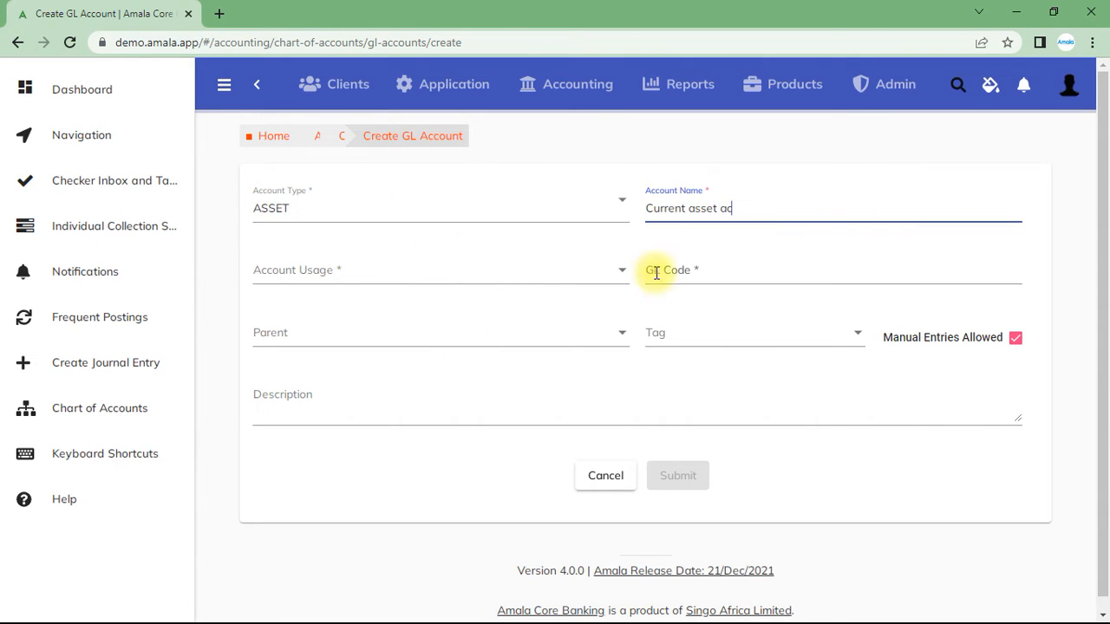
Set the account usage to HEADER and the GL code to 400.
{"action": "left_click", "coordinate": [628, 275]}
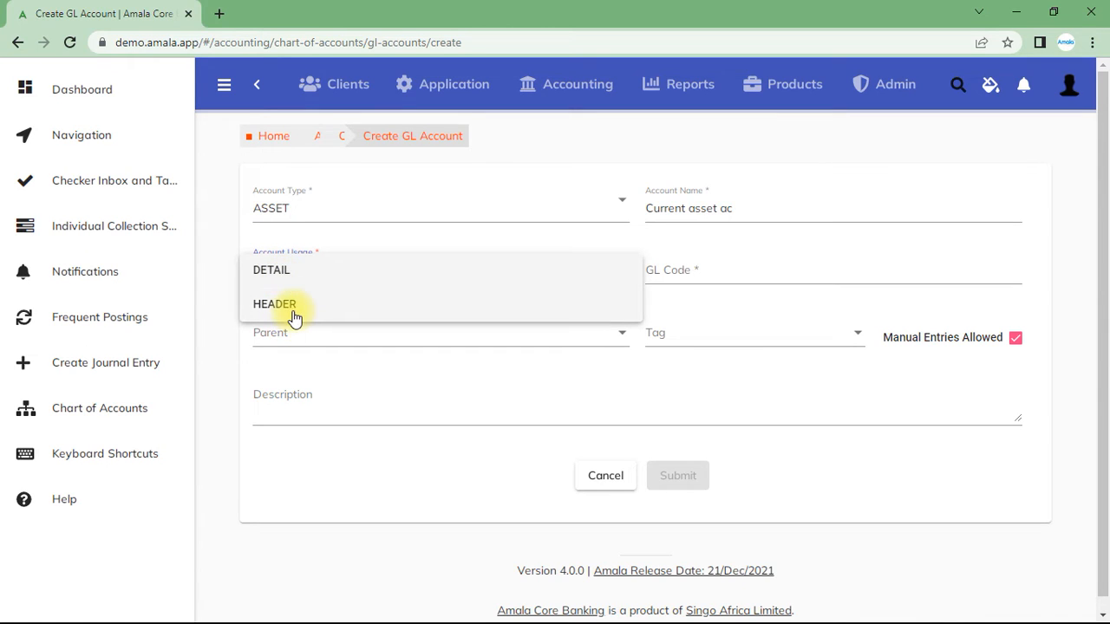
{"action": "left_click", "coordinate": [292, 306]}
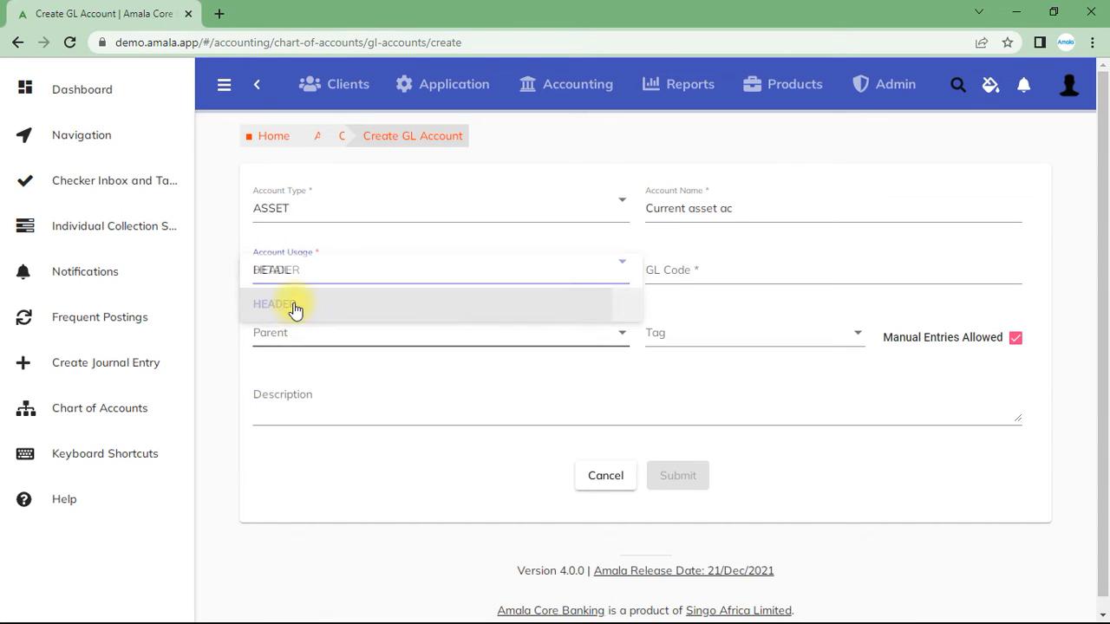
{"action": "left_click", "coordinate": [721, 274]}
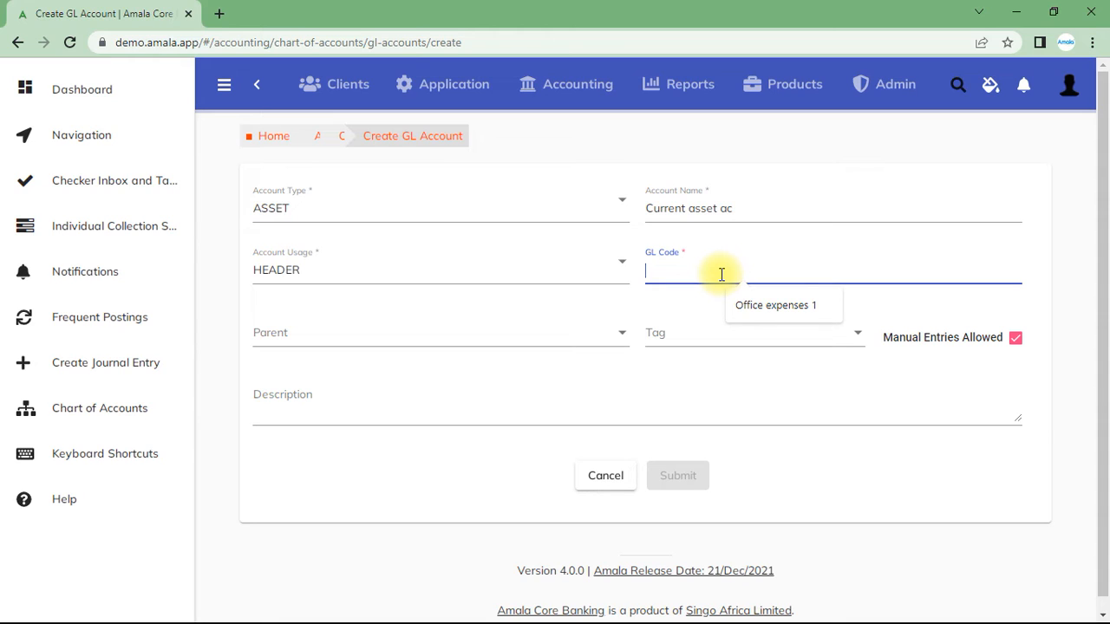
{"action": "type", "text": "400"}
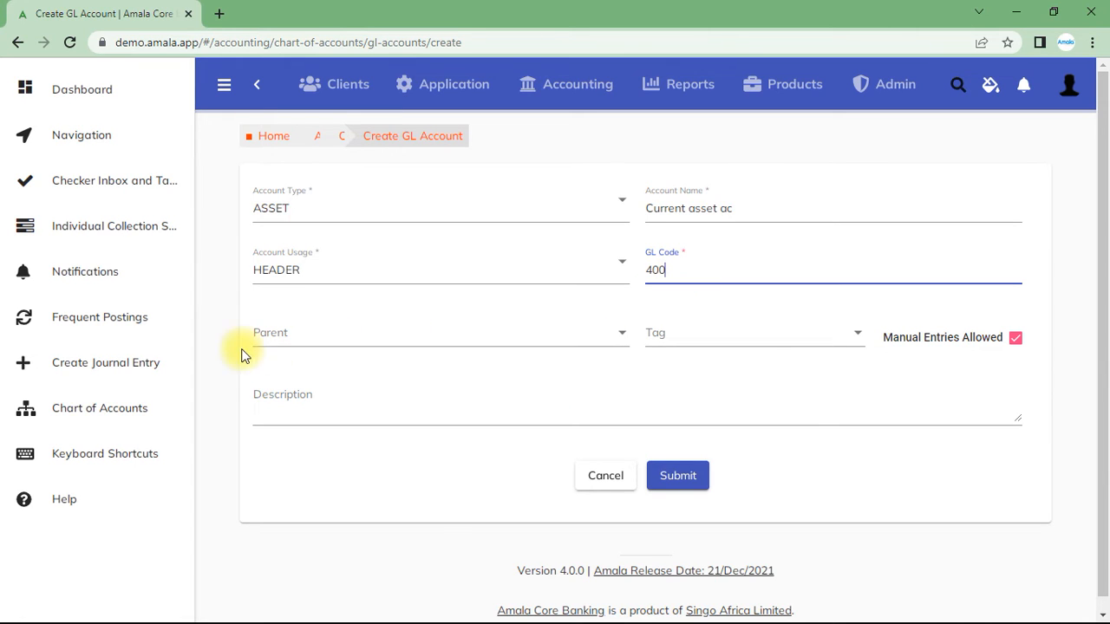
Look through the parent, account usage and tag options without changing any of them.
{"action": "left_click", "coordinate": [617, 334]}
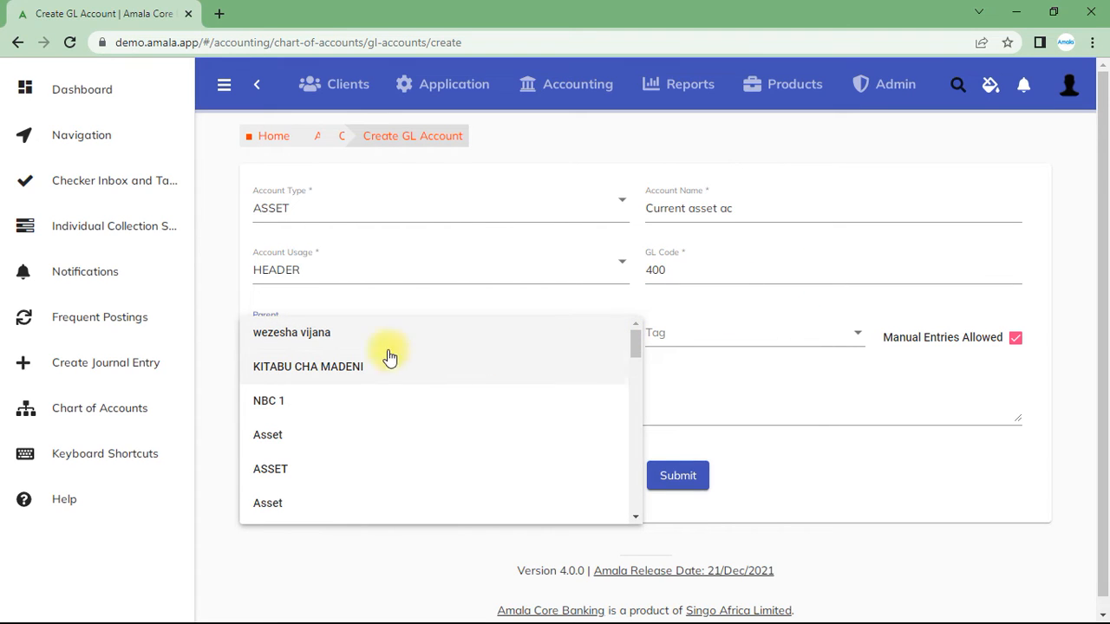
{"action": "left_click", "coordinate": [798, 286]}
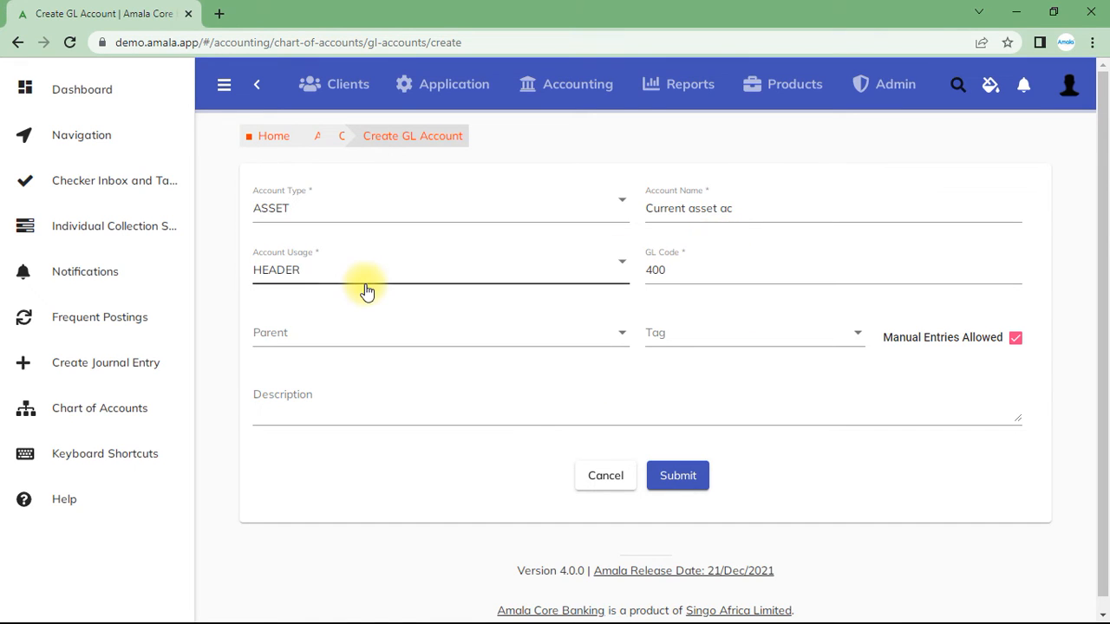
{"action": "left_click", "coordinate": [615, 273]}
{"action": "left_click", "coordinate": [614, 271]}
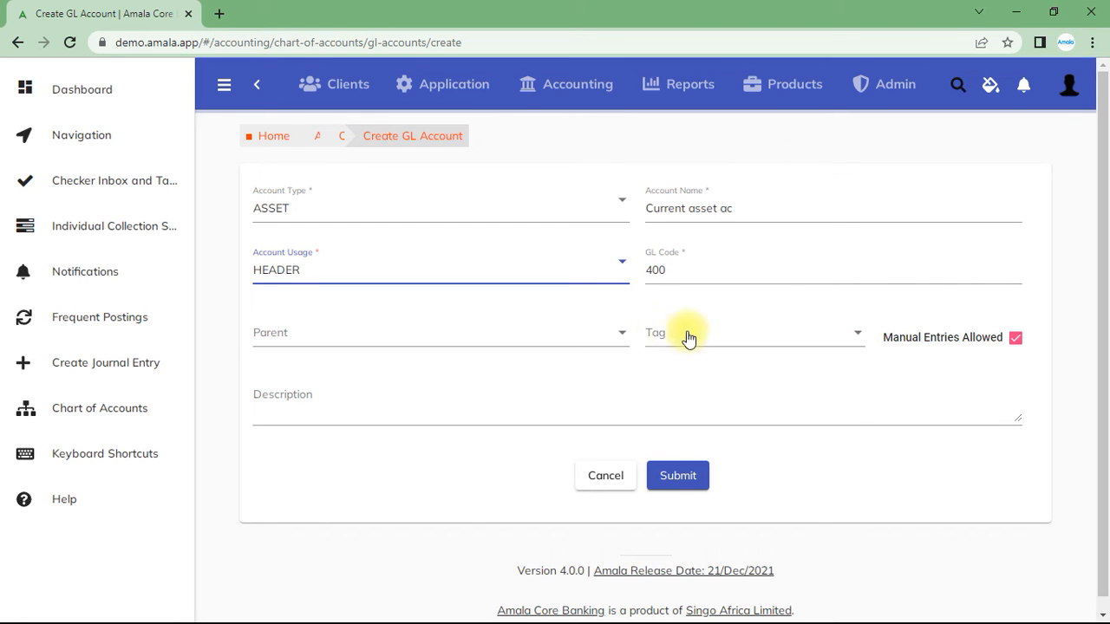
{"action": "left_click", "coordinate": [862, 337]}
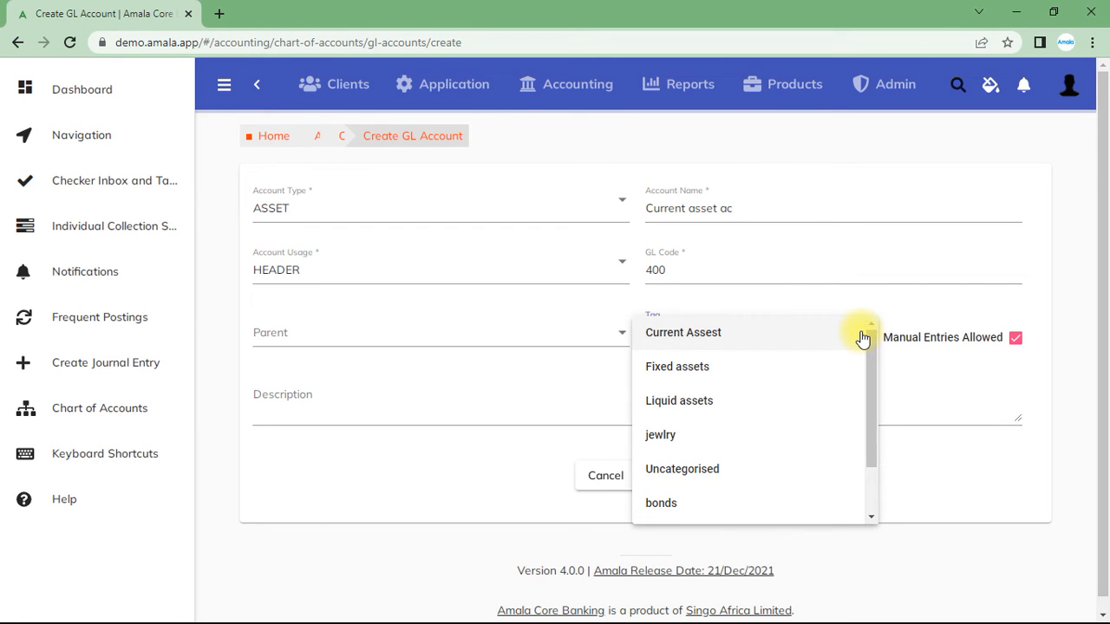
{"action": "left_click", "coordinate": [889, 384]}
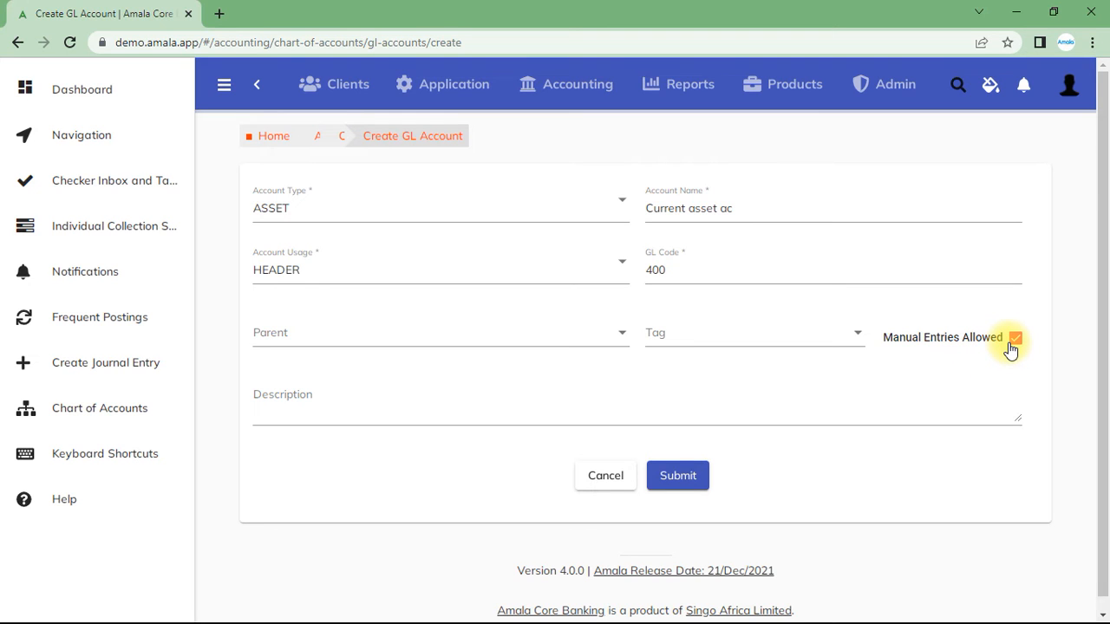
Submit the Current asset ac account and start a subledger account under it.
{"action": "left_click", "coordinate": [315, 403]}
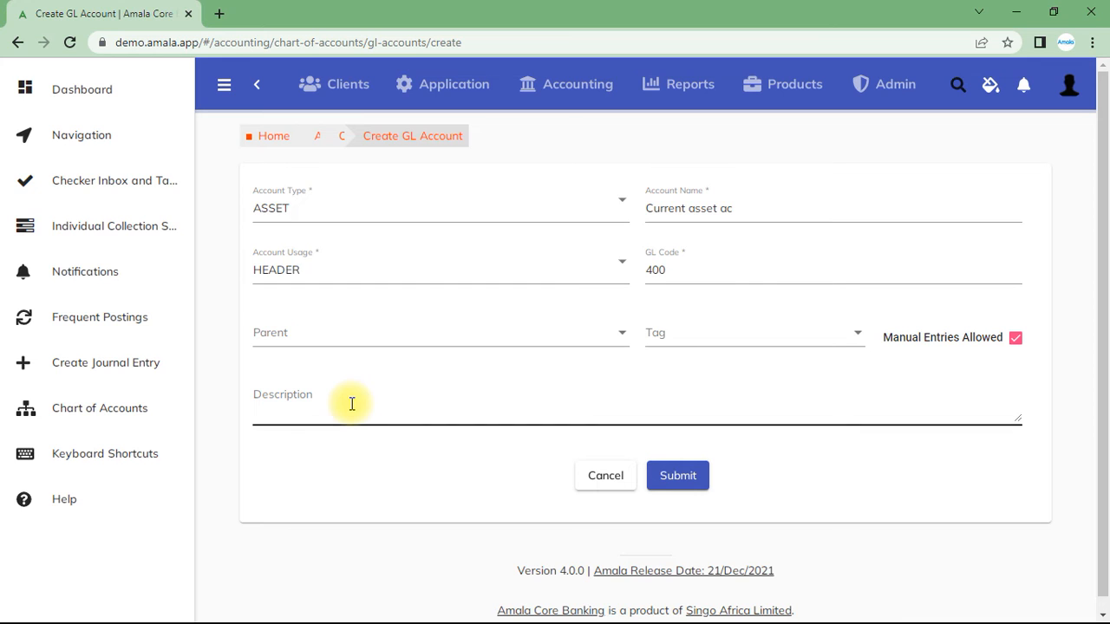
{"action": "left_click", "coordinate": [672, 475]}
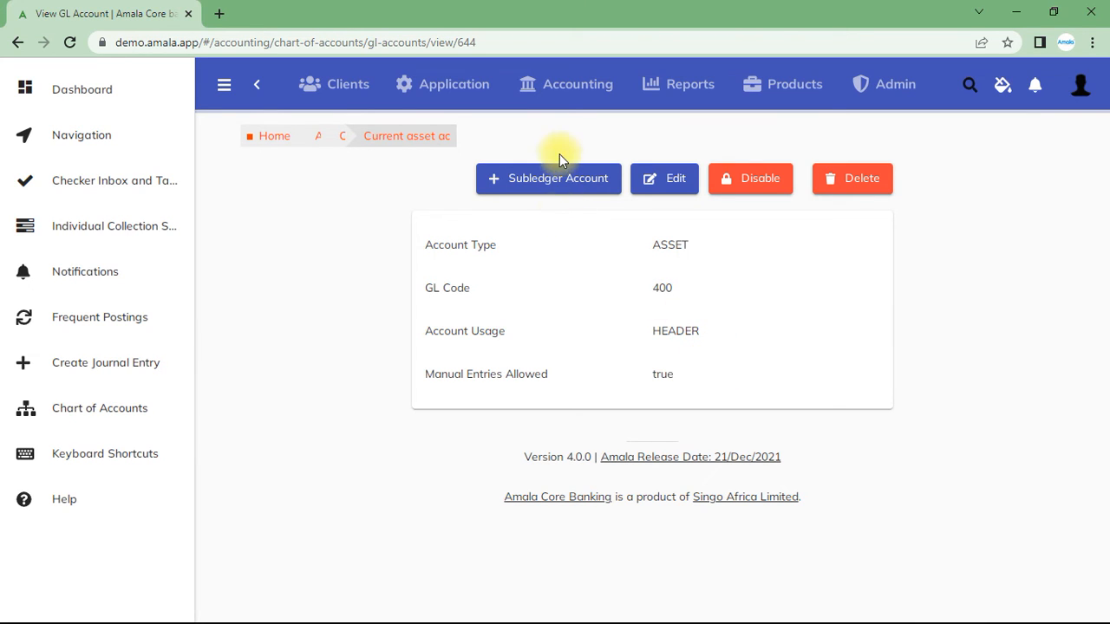
{"action": "left_click", "coordinate": [544, 183]}
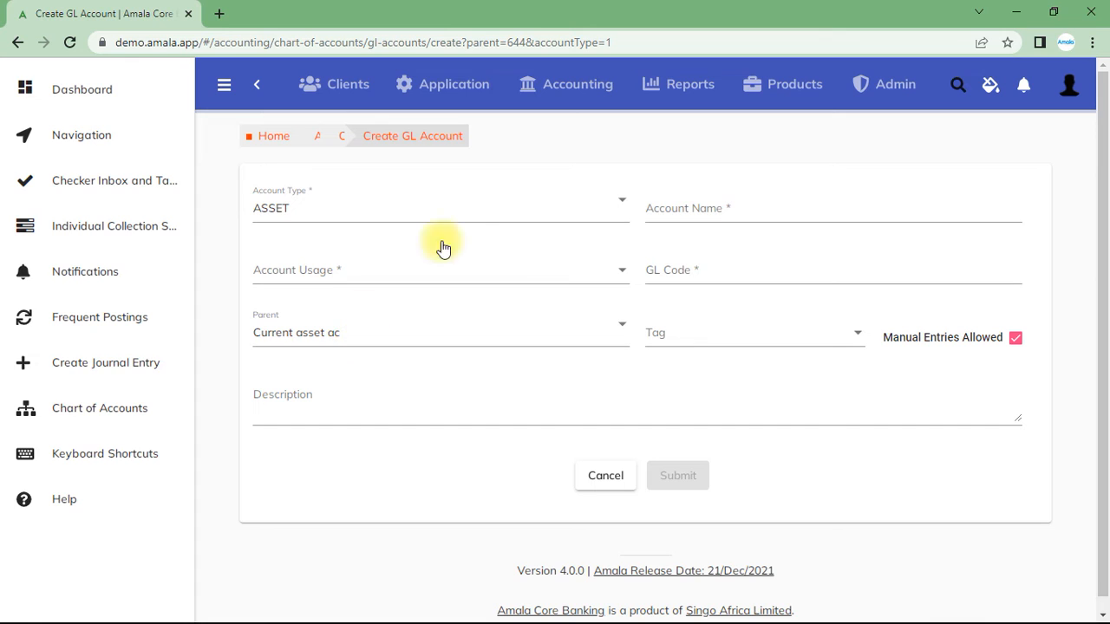
{"action": "left_click", "coordinate": [695, 214]}
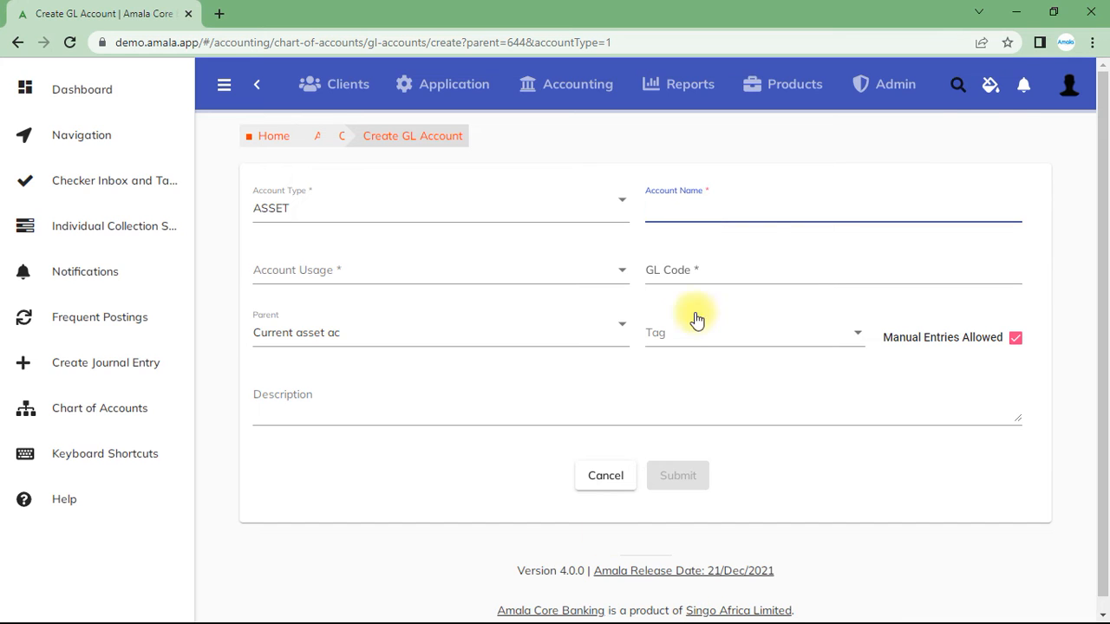
Check the example account names in accounts.PNG in Photos again and return to the subledger account form in the browser.
{"action": "left_click", "coordinate": [1054, 12]}
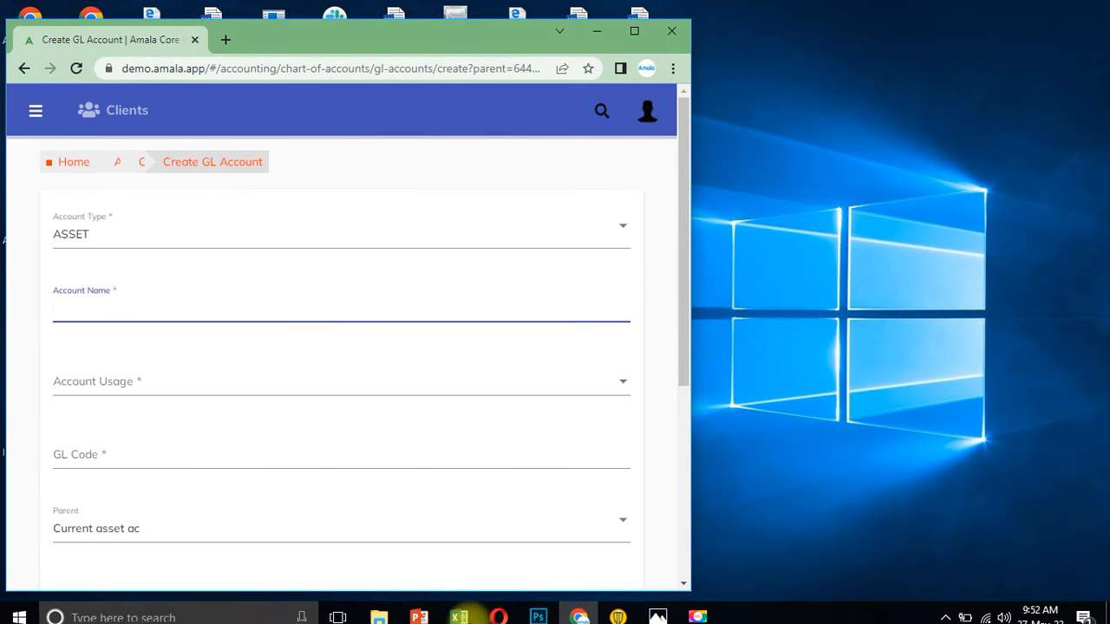
{"action": "mouse_move", "coordinate": [658, 610]}
{"action": "left_click", "coordinate": [653, 504]}
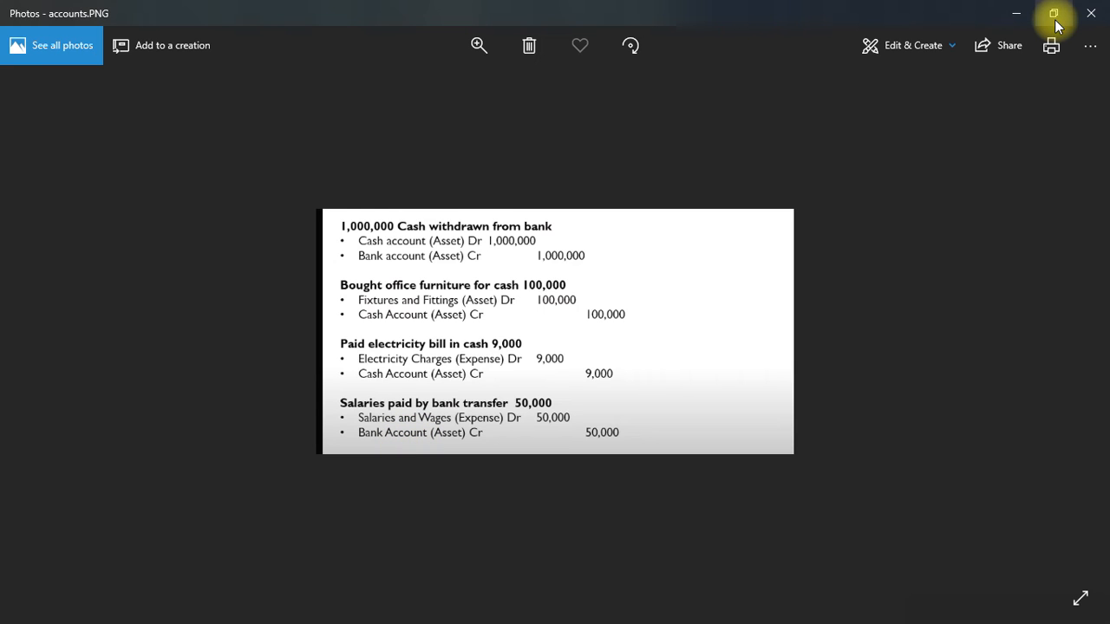
{"action": "left_click", "coordinate": [1013, 16]}
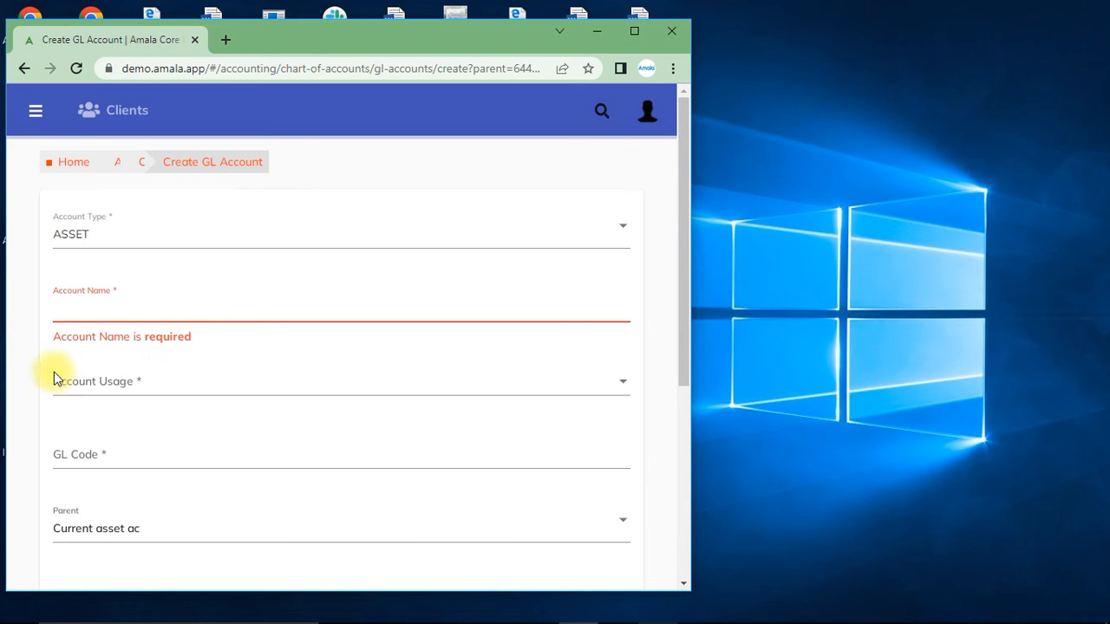
{"action": "left_click", "coordinate": [649, 35]}
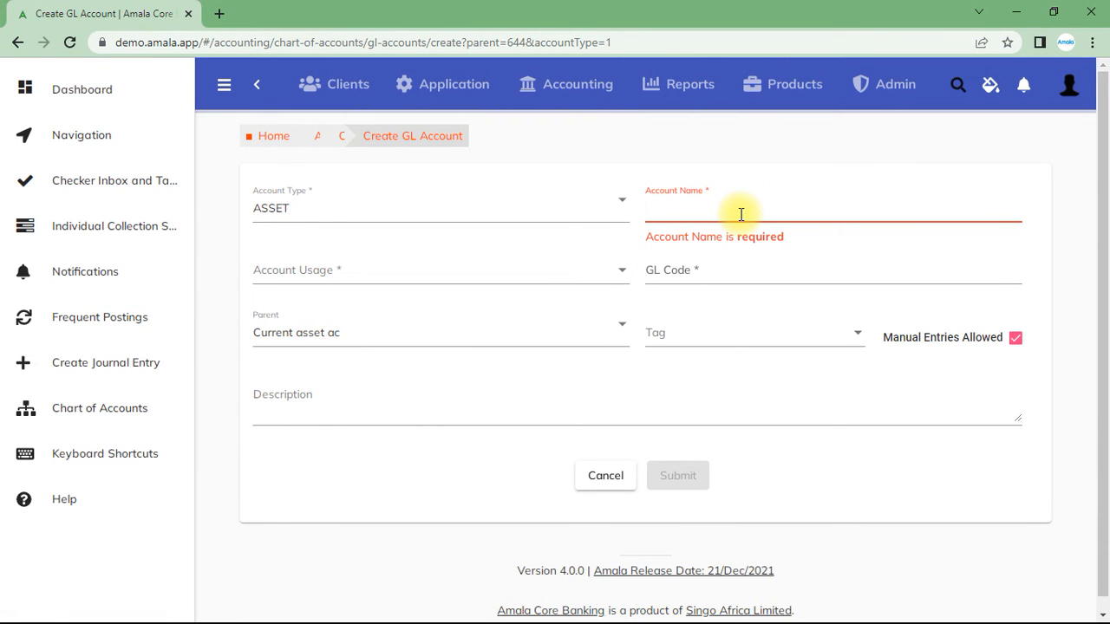
Name the subledger account "Bank acc 1" and set its account usage to DETAIL.
{"action": "type", "text": "Bank acc 1"}
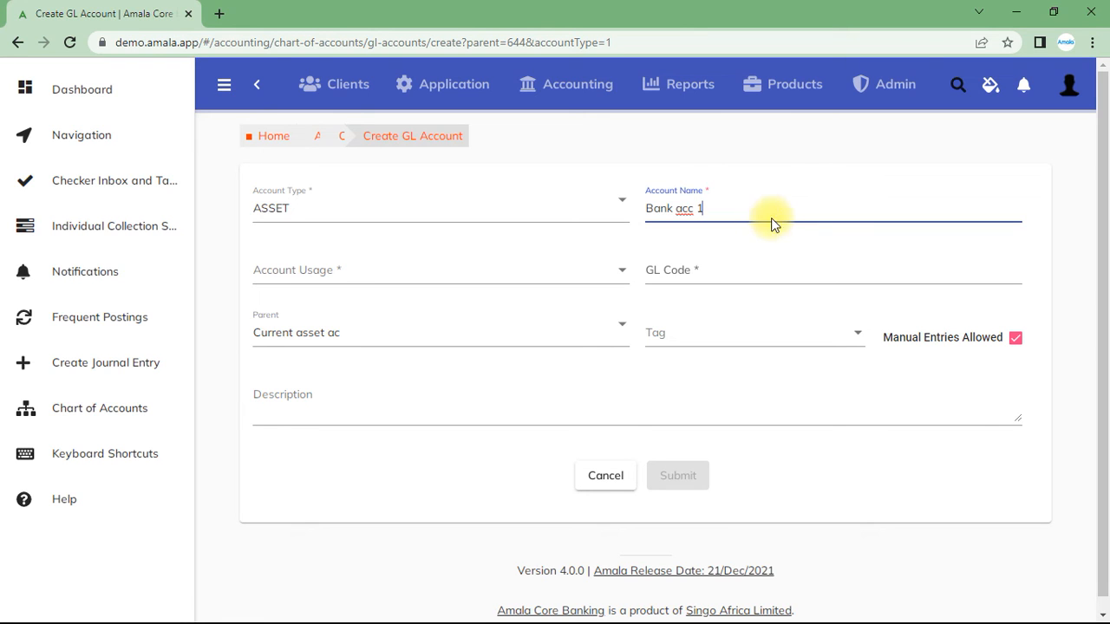
{"action": "left_click", "coordinate": [622, 269]}
{"action": "left_click", "coordinate": [286, 270]}
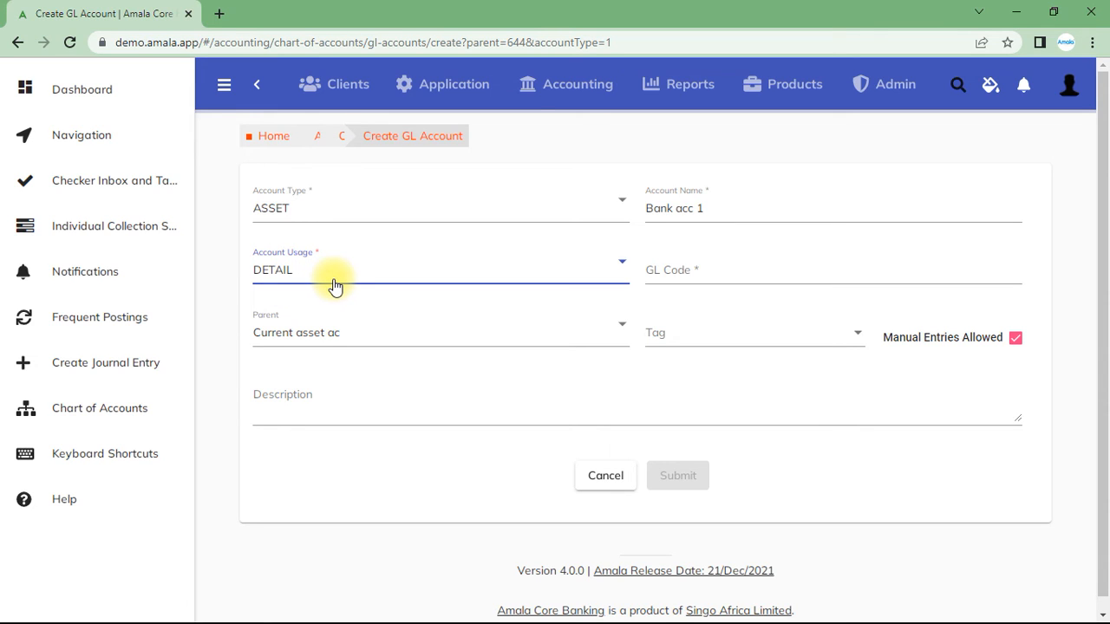
Give the Bank acc 1 subledger account the GL code 401 and submit it without a tag or description.
{"action": "left_click", "coordinate": [734, 277]}
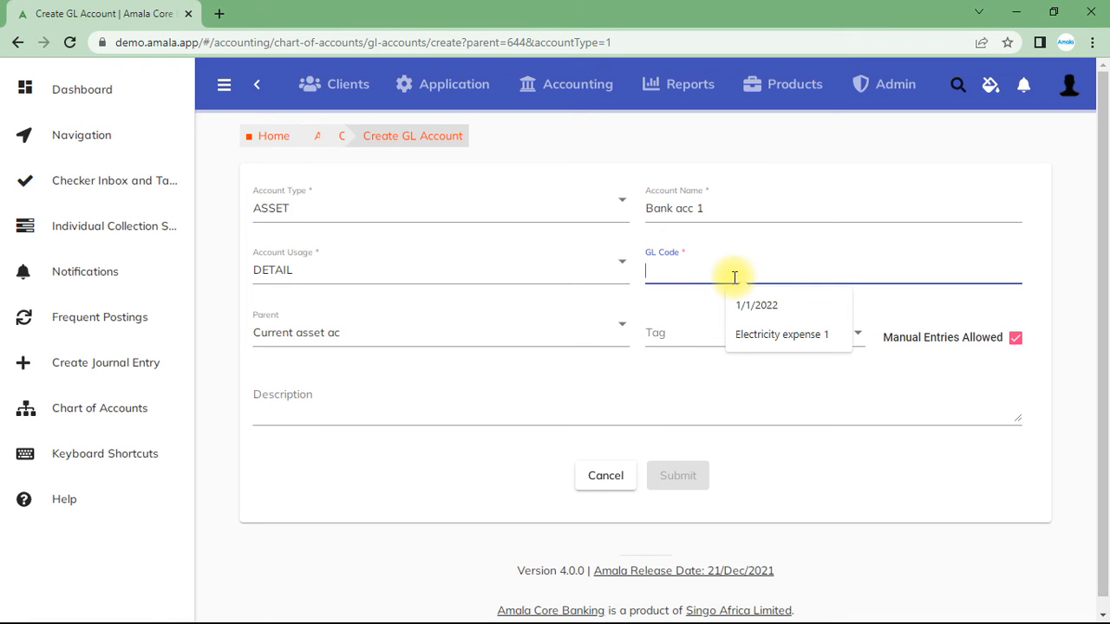
{"action": "type", "text": "401"}
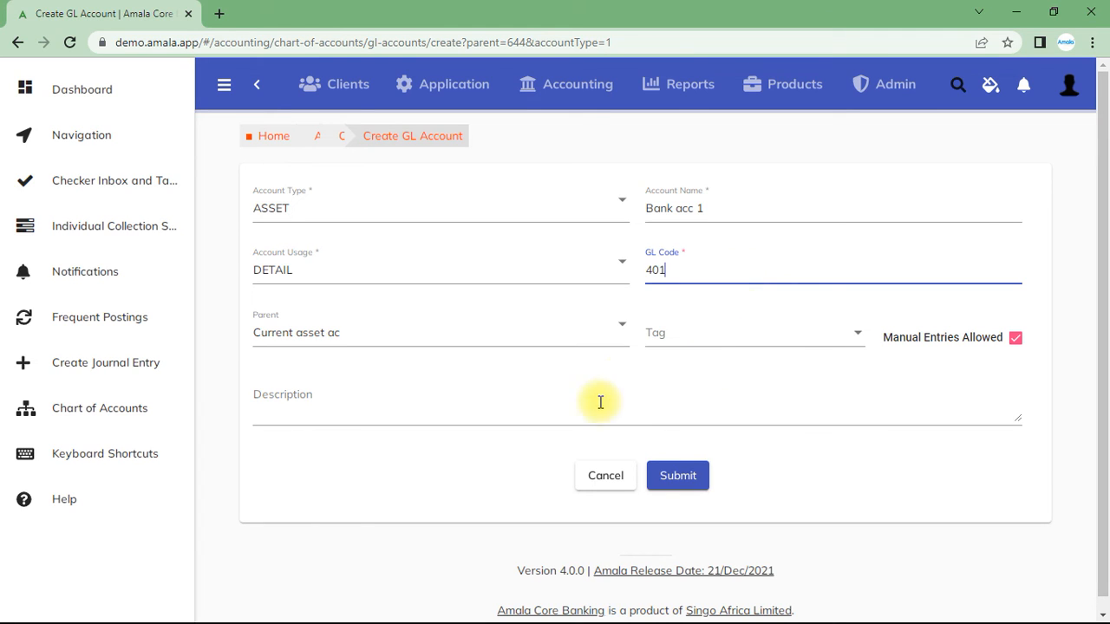
{"action": "left_click", "coordinate": [849, 345]}
{"action": "left_click", "coordinate": [929, 365]}
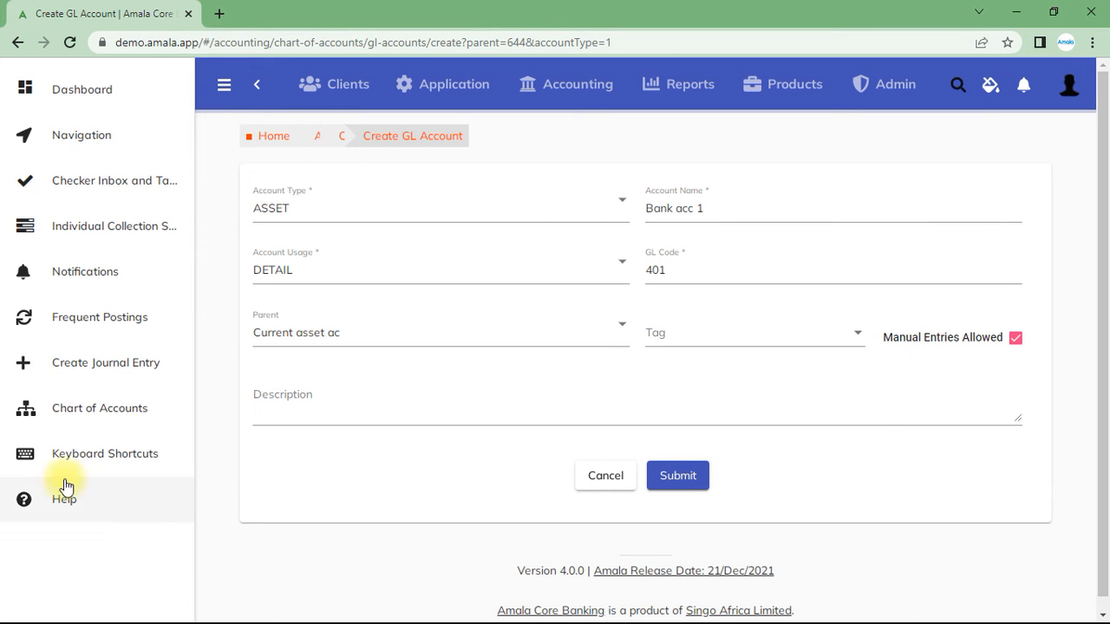
{"action": "left_click", "coordinate": [394, 407]}
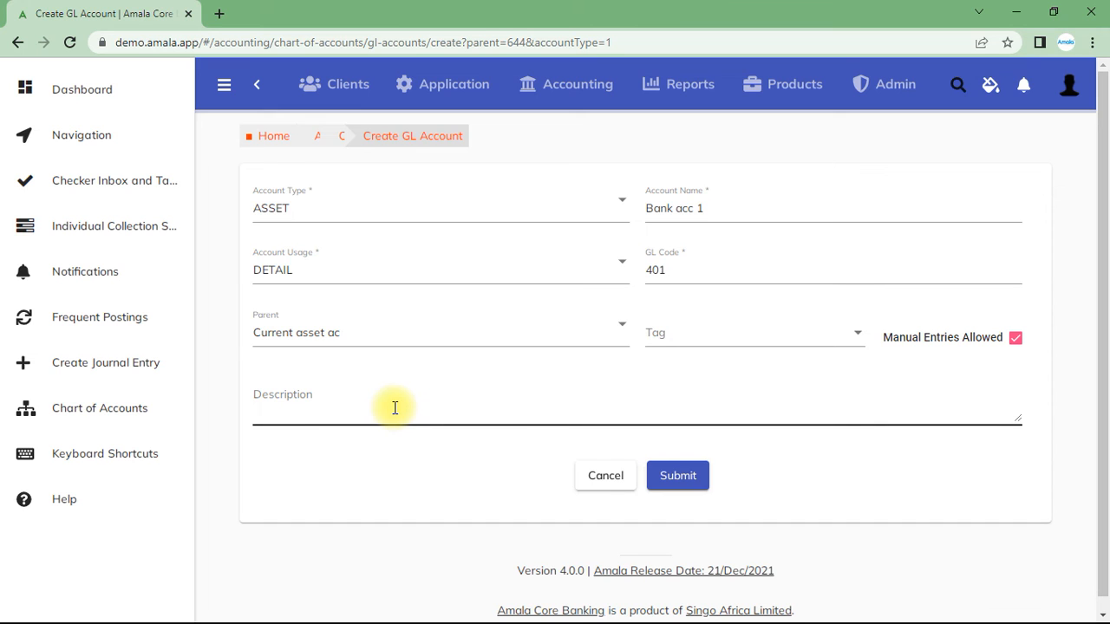
{"action": "left_click", "coordinate": [678, 486]}
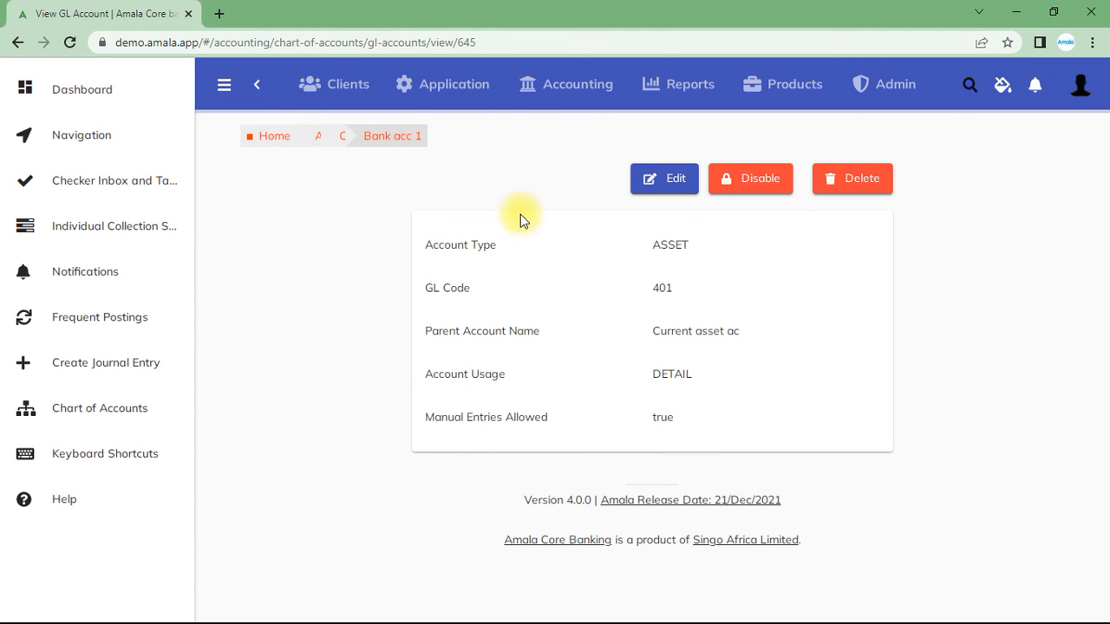
Filter the chart of accounts by 400 and open the Current asset ac header account's details.
{"action": "left_click", "coordinate": [578, 86]}
{"action": "left_click", "coordinate": [751, 218]}
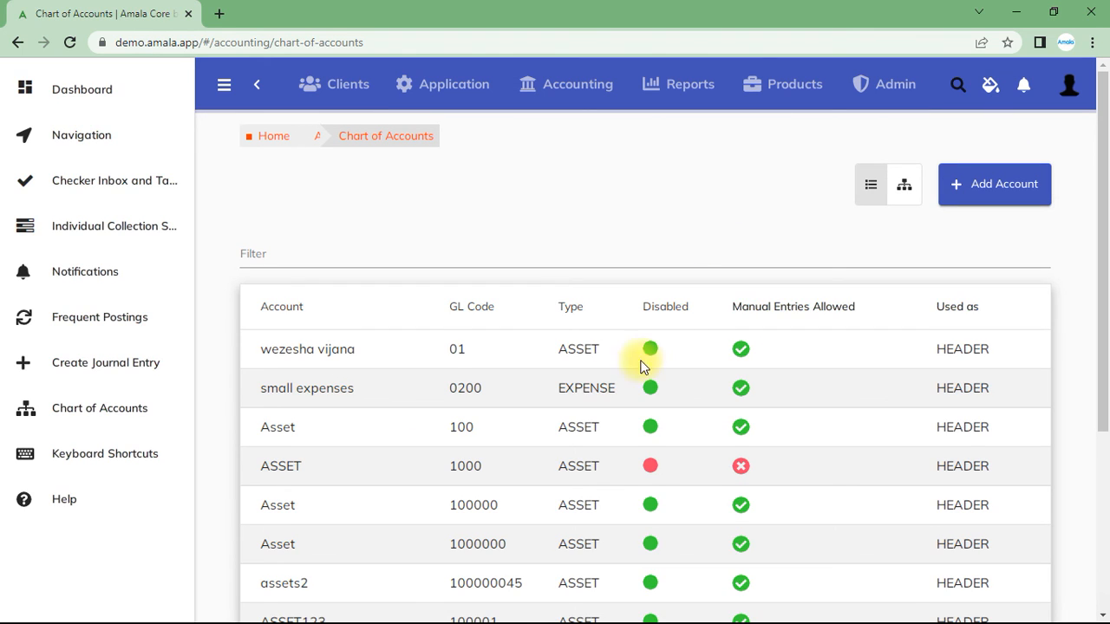
{"action": "left_click", "coordinate": [533, 249]}
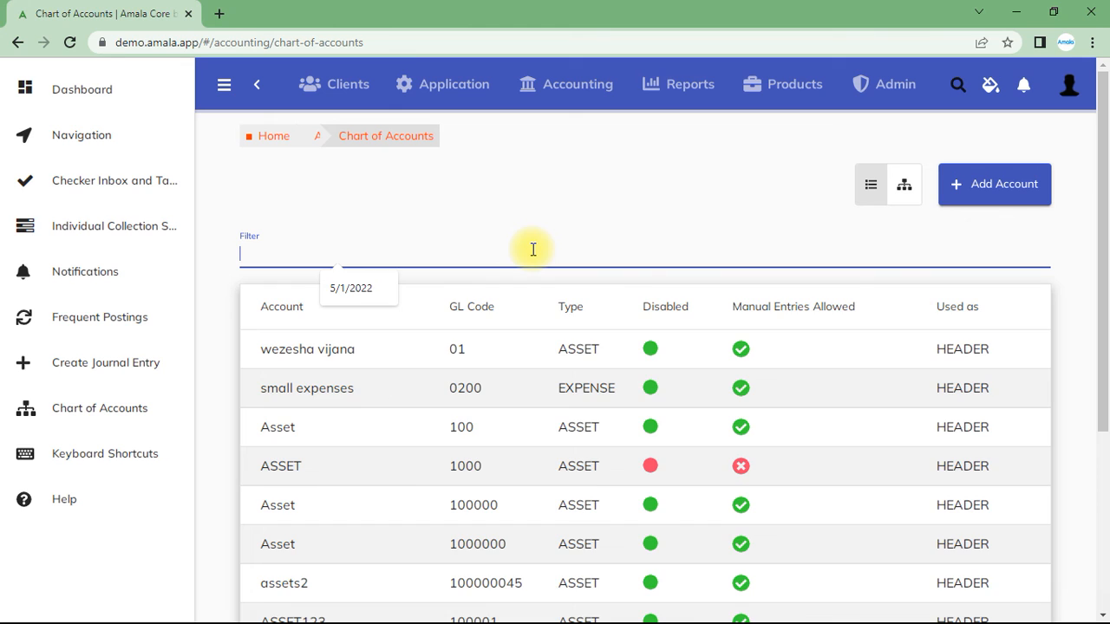
{"action": "type", "text": "400"}
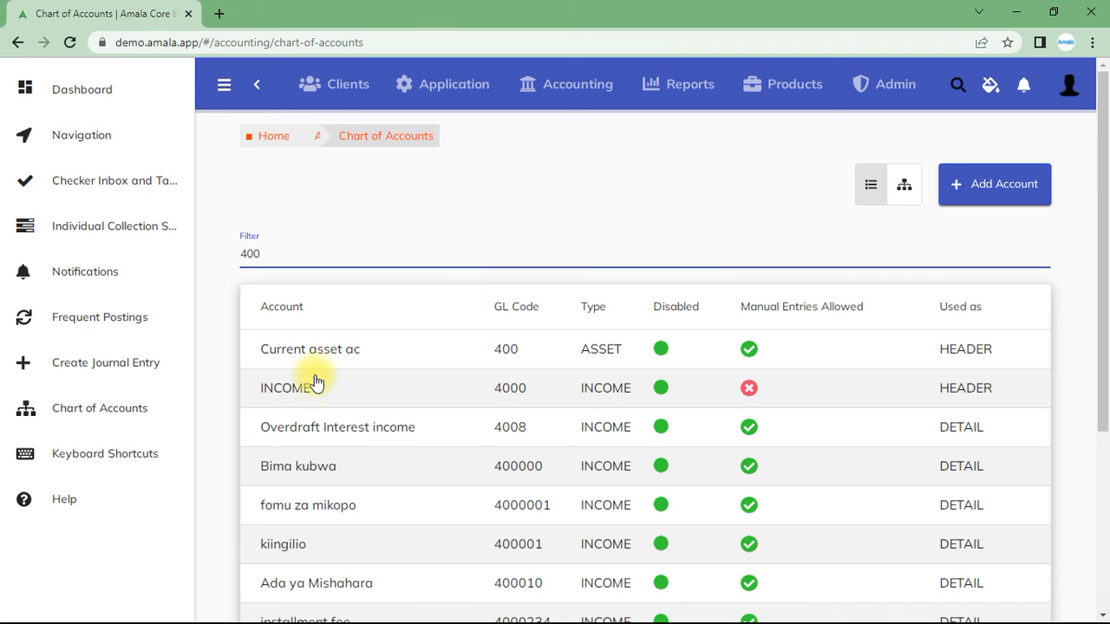
{"action": "left_click", "coordinate": [345, 355]}
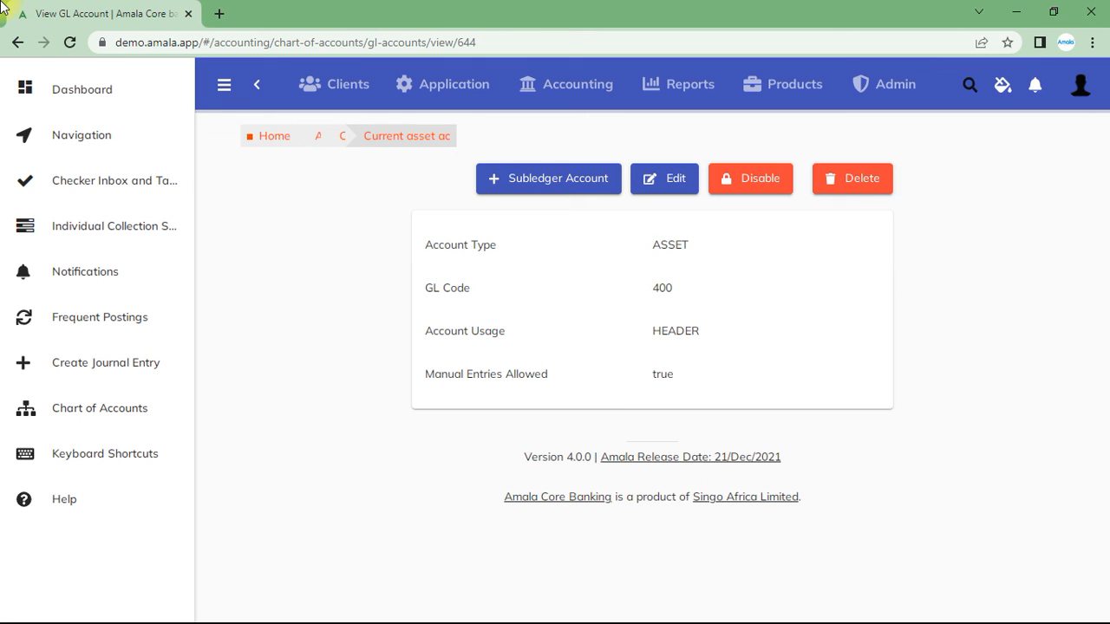
Return to the chart of accounts, filter it by 401 and open the Bank acc 1 account's details.
{"action": "left_click", "coordinate": [18, 40]}
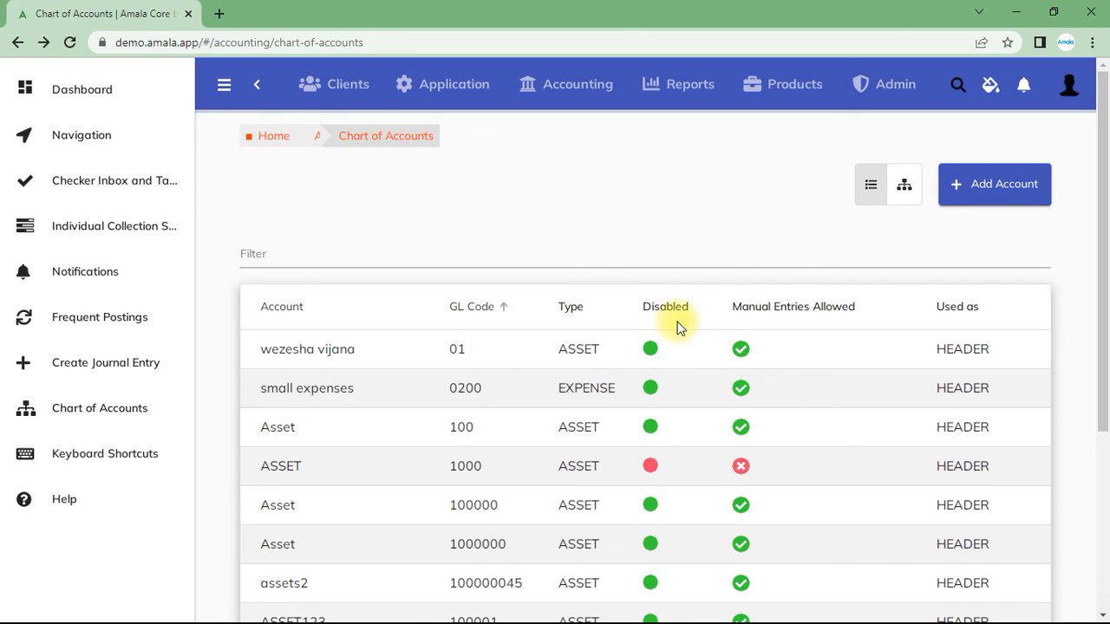
{"action": "left_click", "coordinate": [517, 250]}
{"action": "type", "text": "401"}
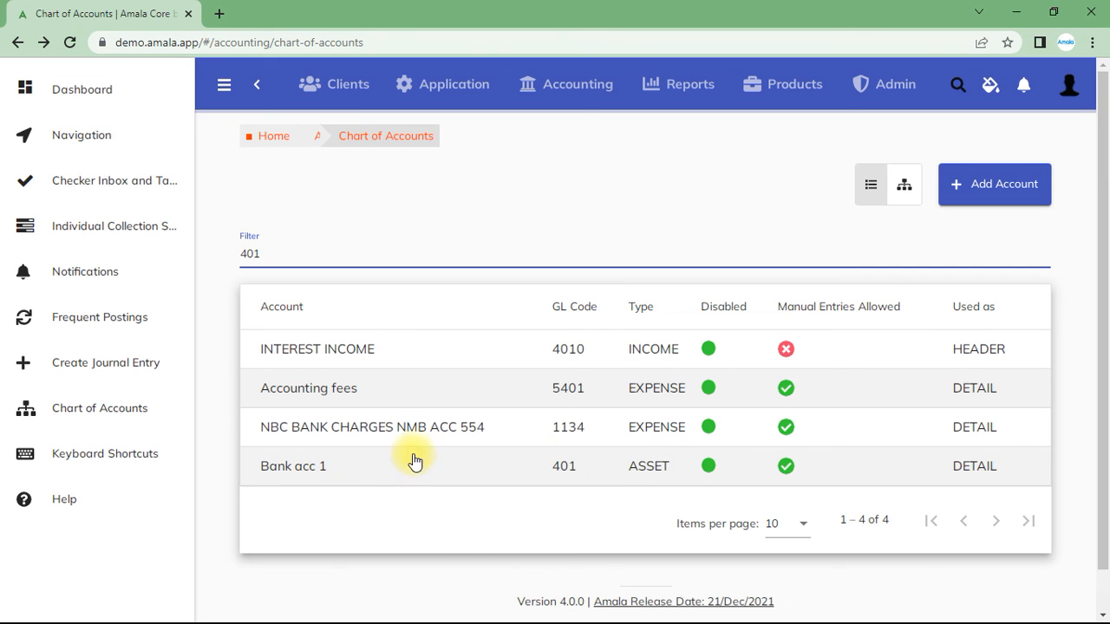
{"action": "left_click", "coordinate": [351, 472]}
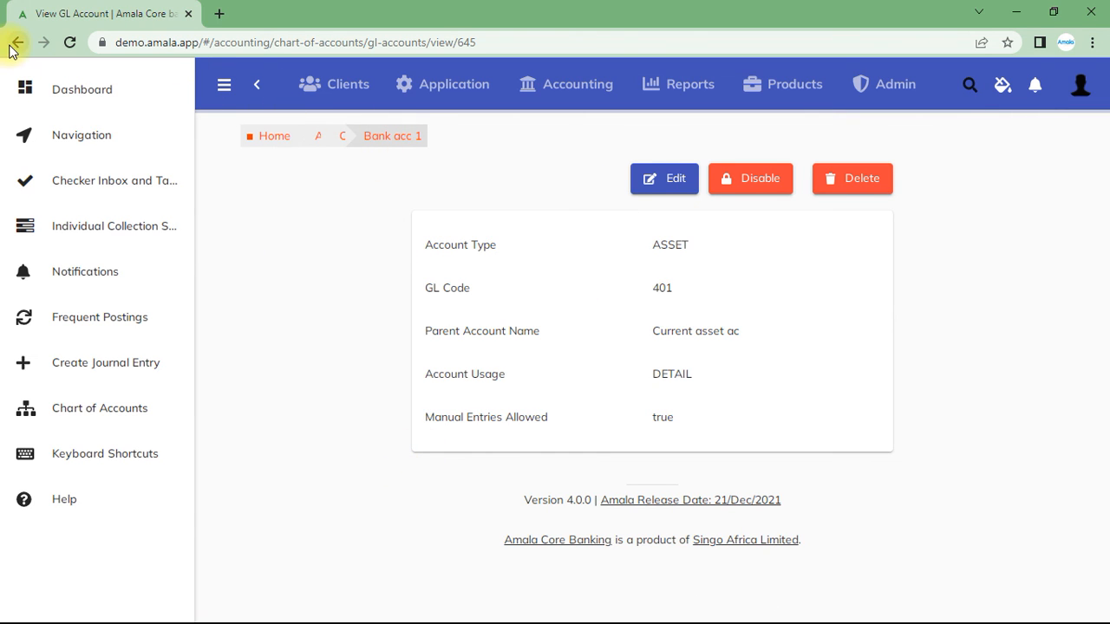
Reopen the chart of accounts from the accounting overview and show it as a tree of GL accounts.
{"action": "left_click", "coordinate": [579, 87]}
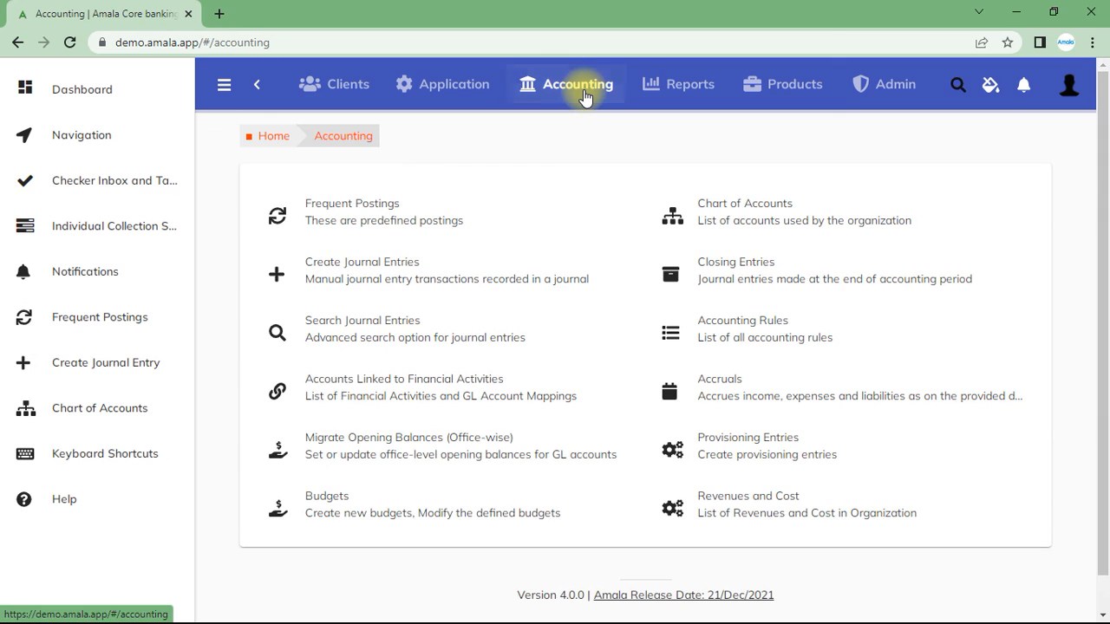
{"action": "left_click", "coordinate": [799, 229]}
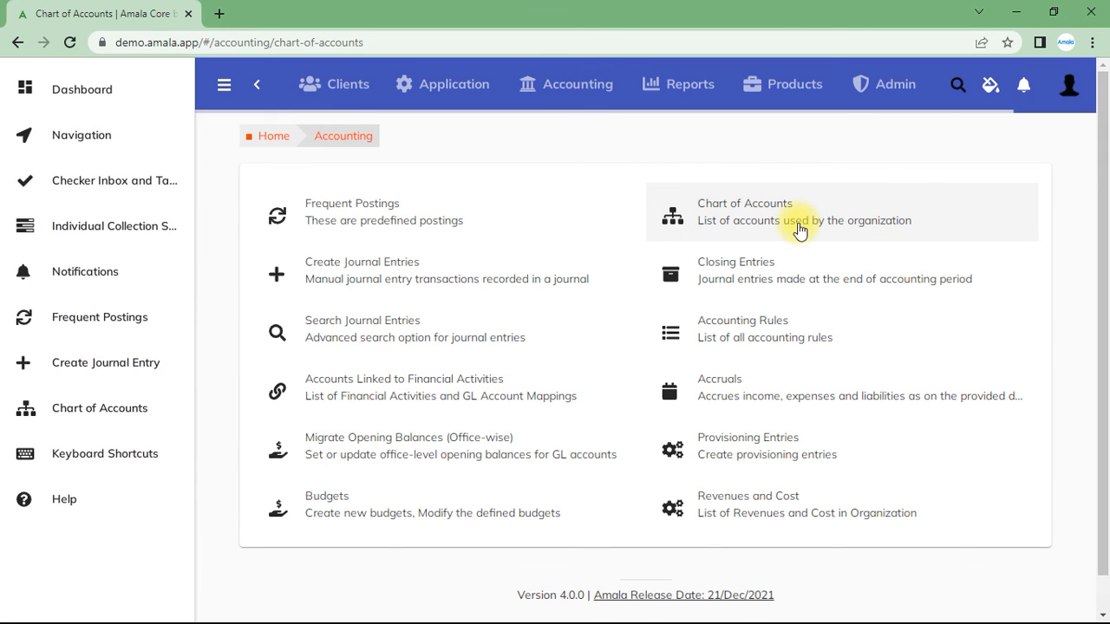
{"action": "left_click", "coordinate": [897, 193]}
{"action": "left_click", "coordinate": [896, 194]}
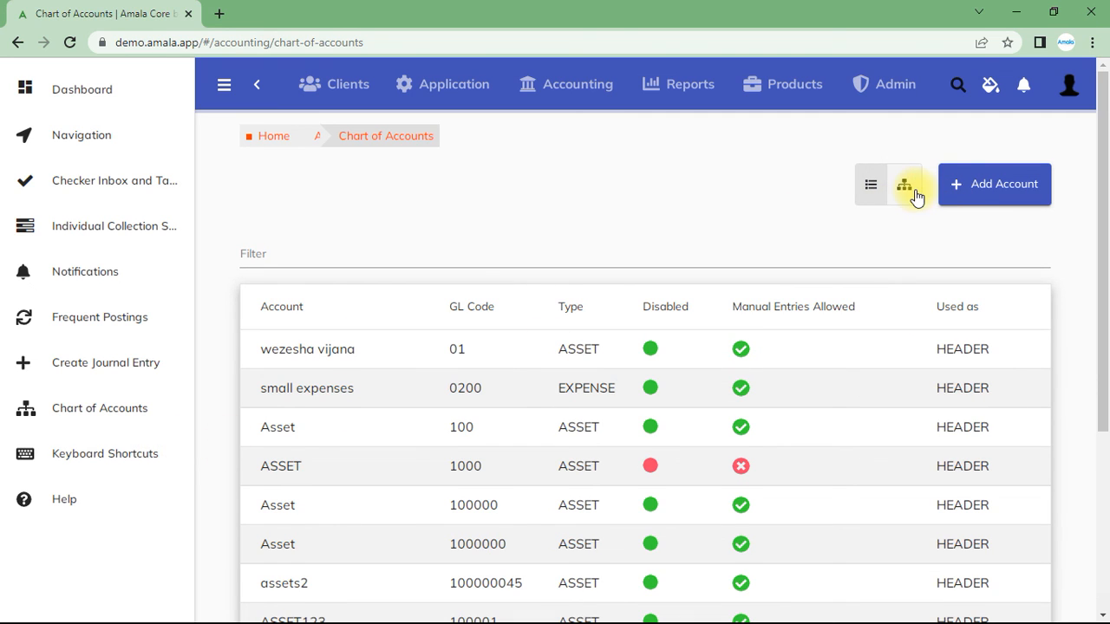
{"action": "left_click", "coordinate": [904, 191]}
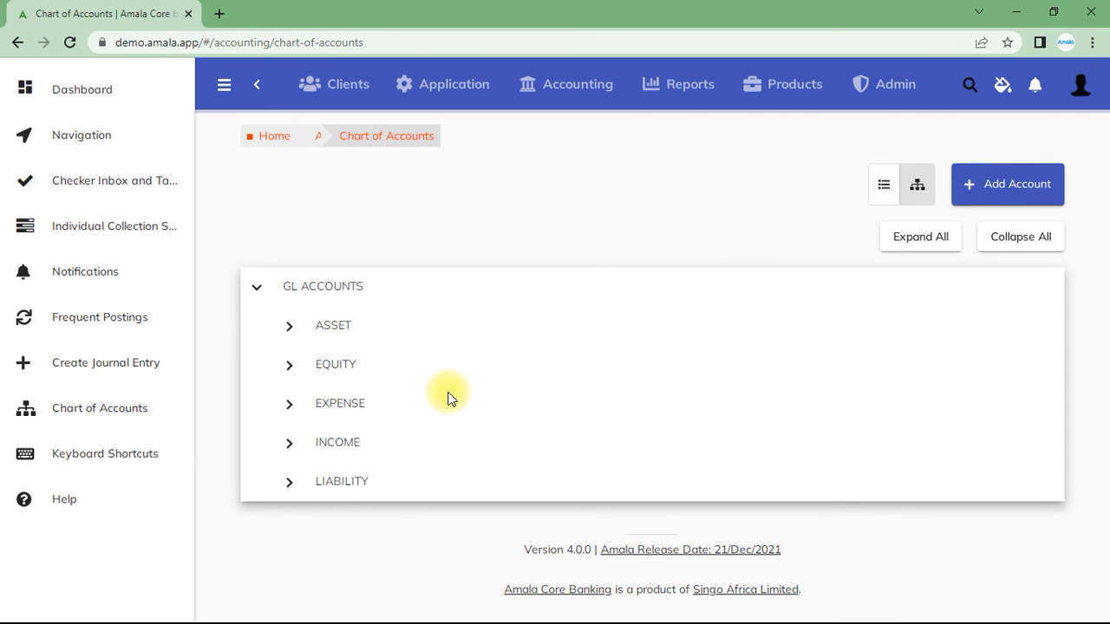